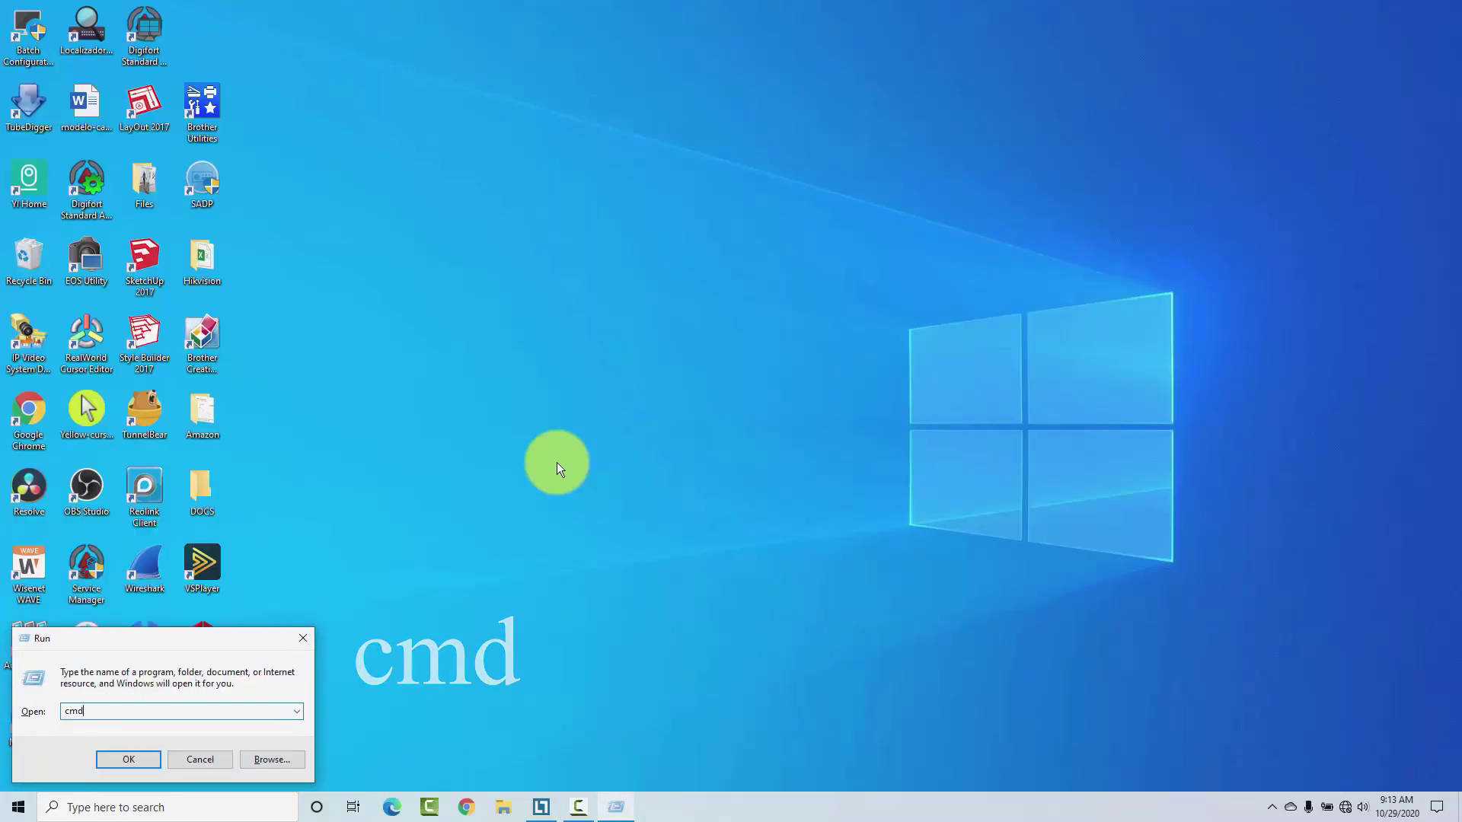
Step: From cmd, run a continuous ping 192.168.1.20 -t and stop it after 13 replies
key("Return")
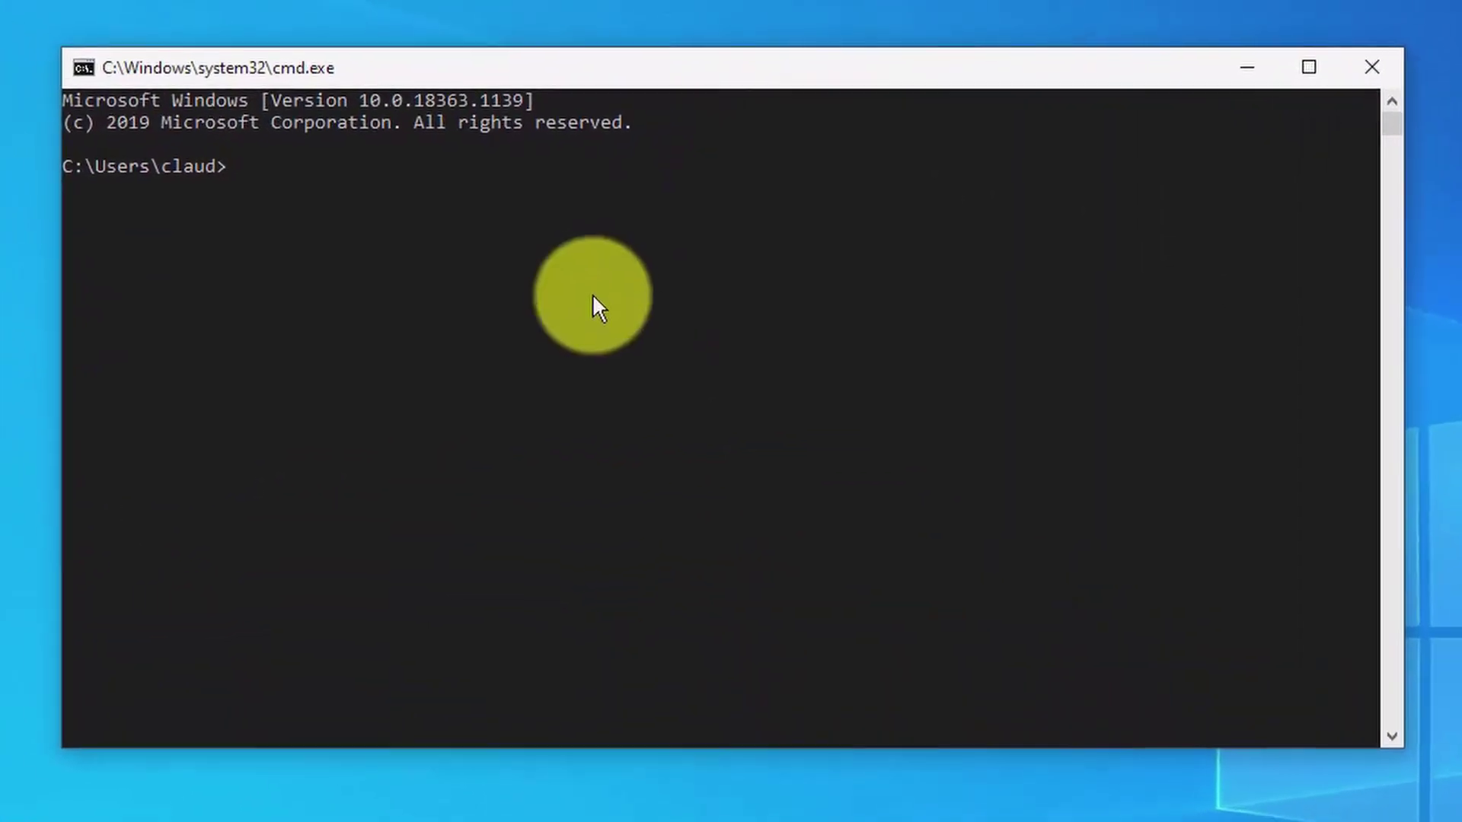
type("ping")
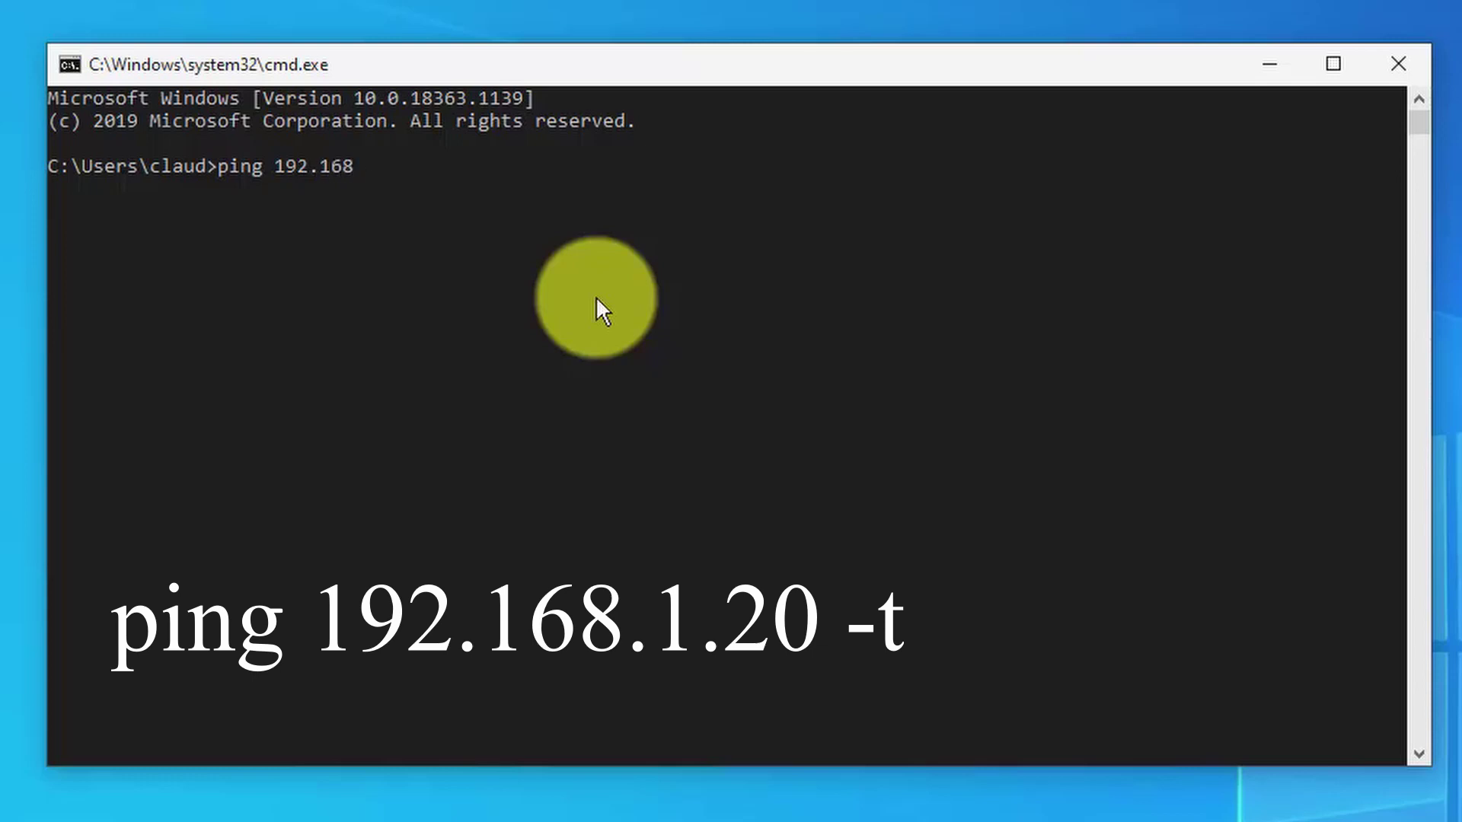
type("192.168.1.20 -t")
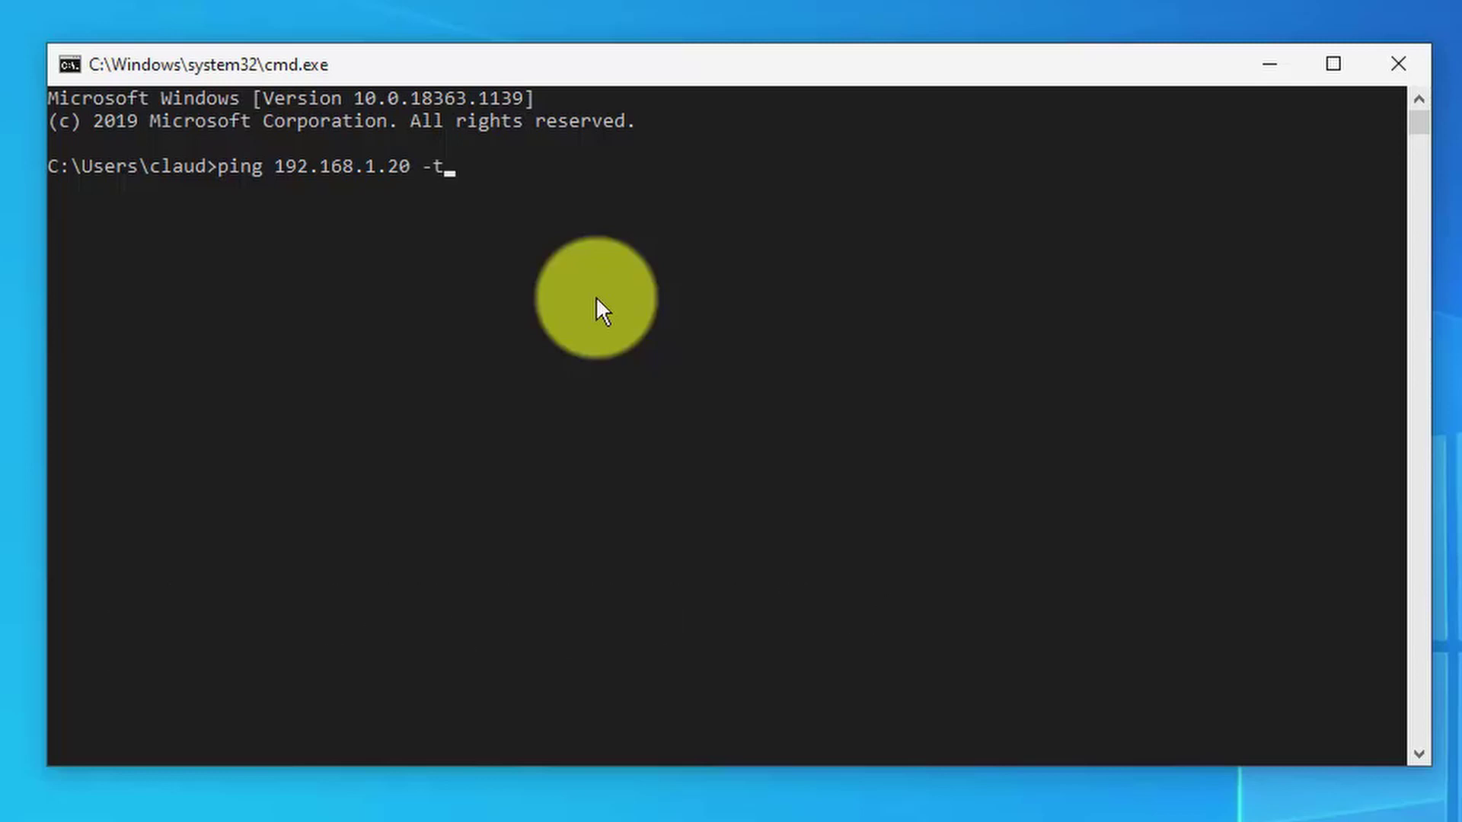
key("Return")
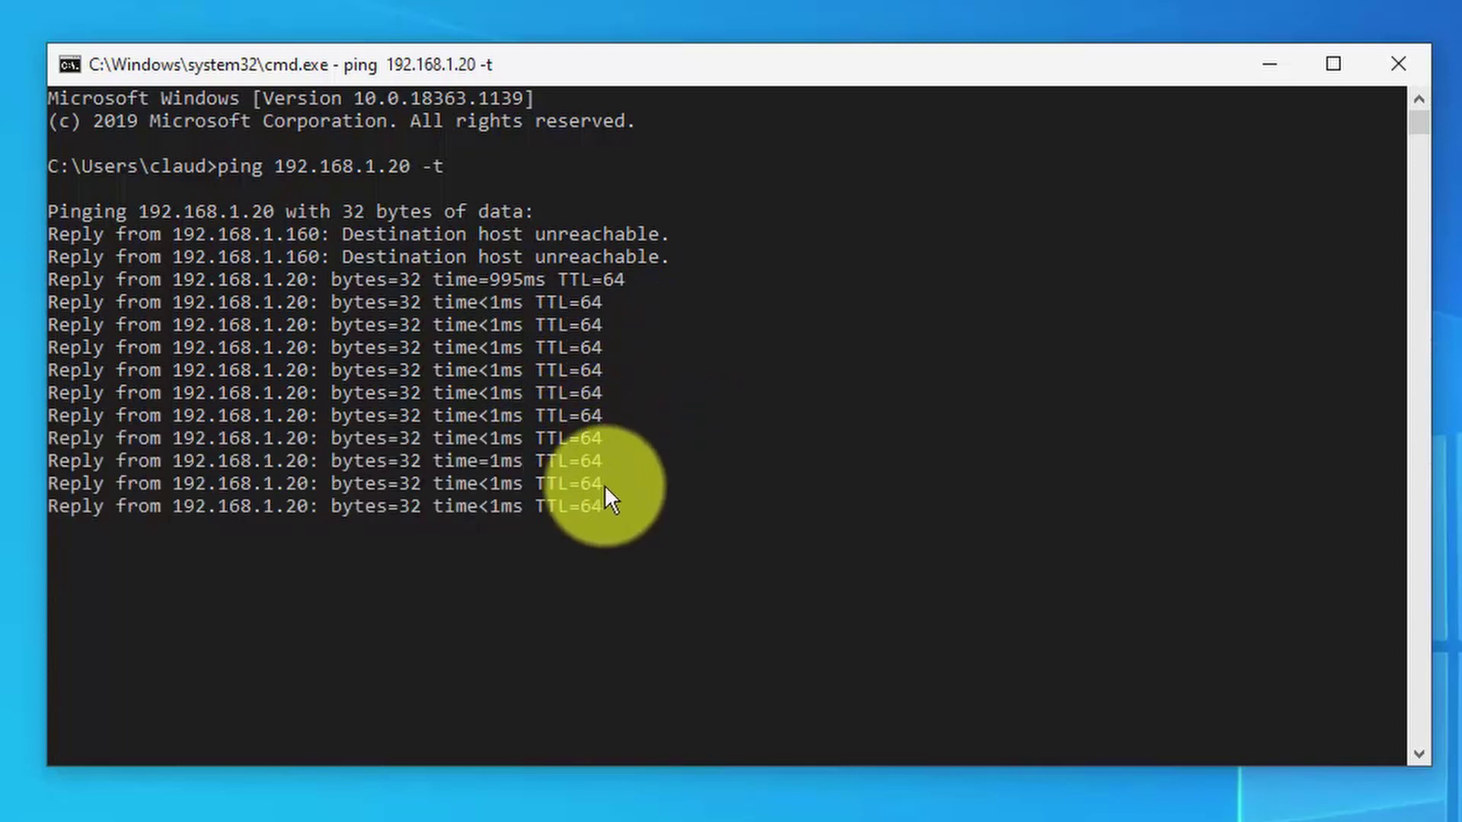
key("ctrl+c")
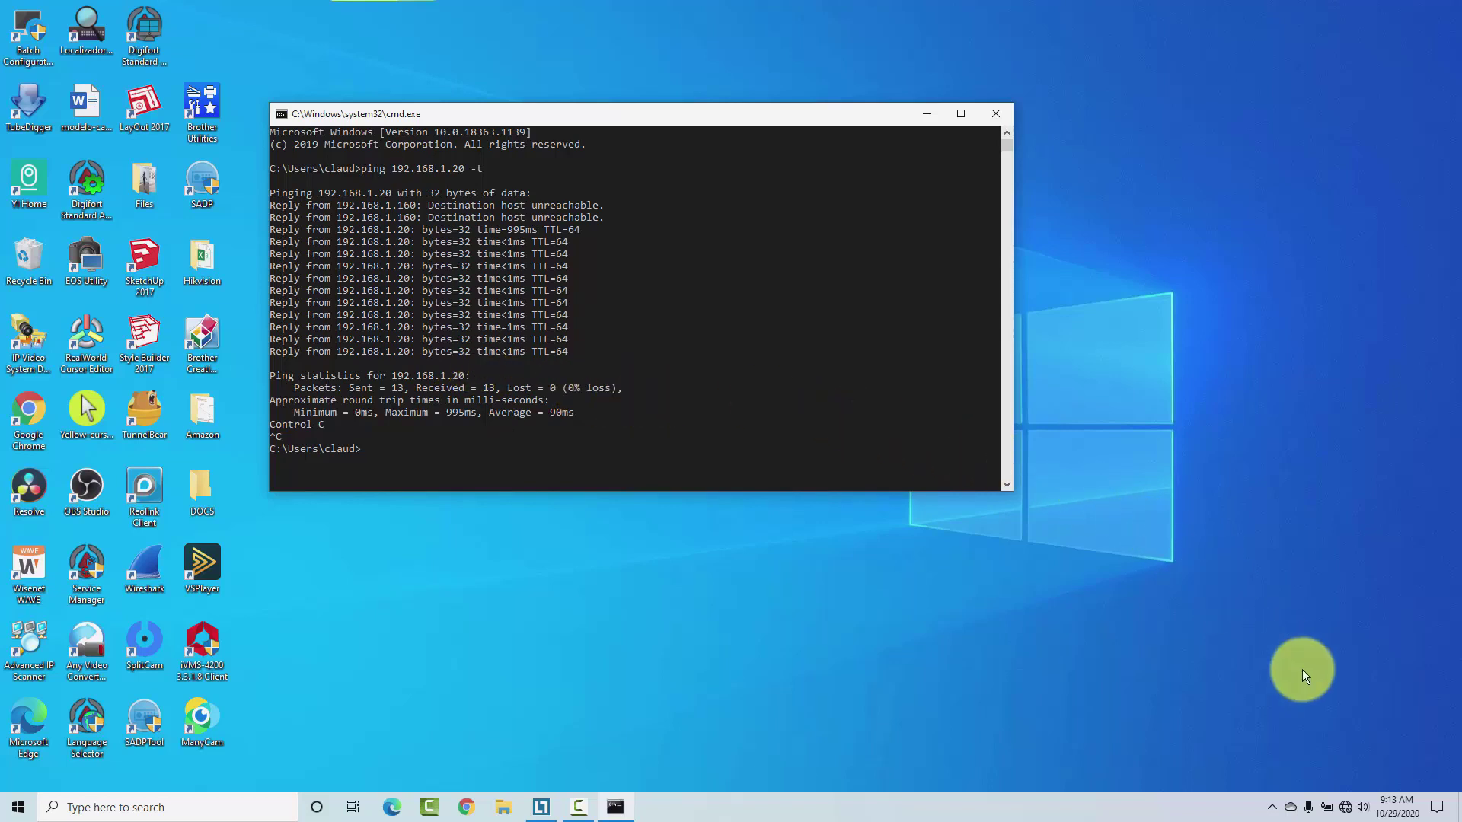
Step: Reach Network Connections through Network & Internet settings' Ethernet page and select the Ethernet adapter
right_click(1343, 808)
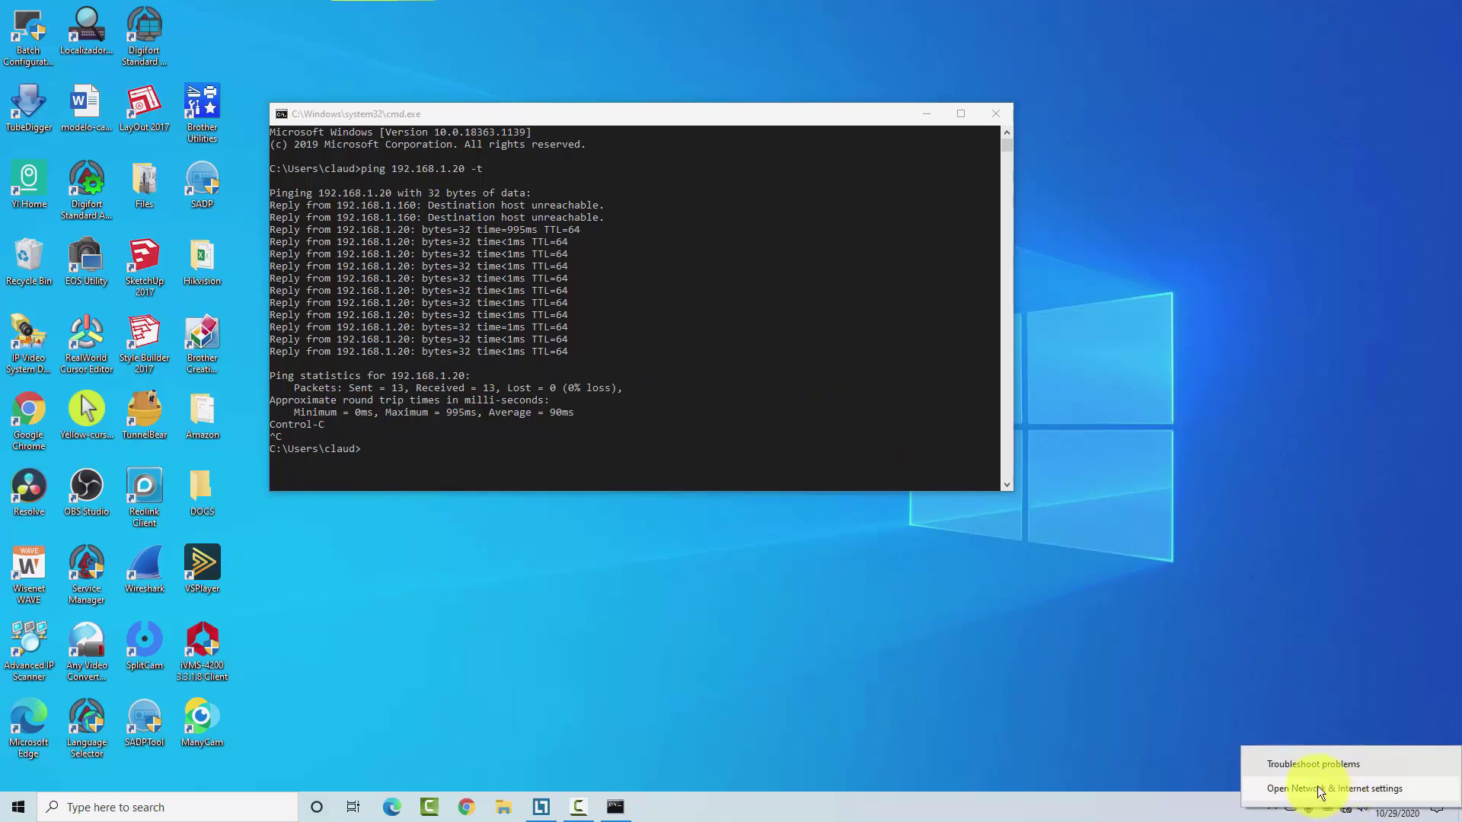
left_click(1319, 787)
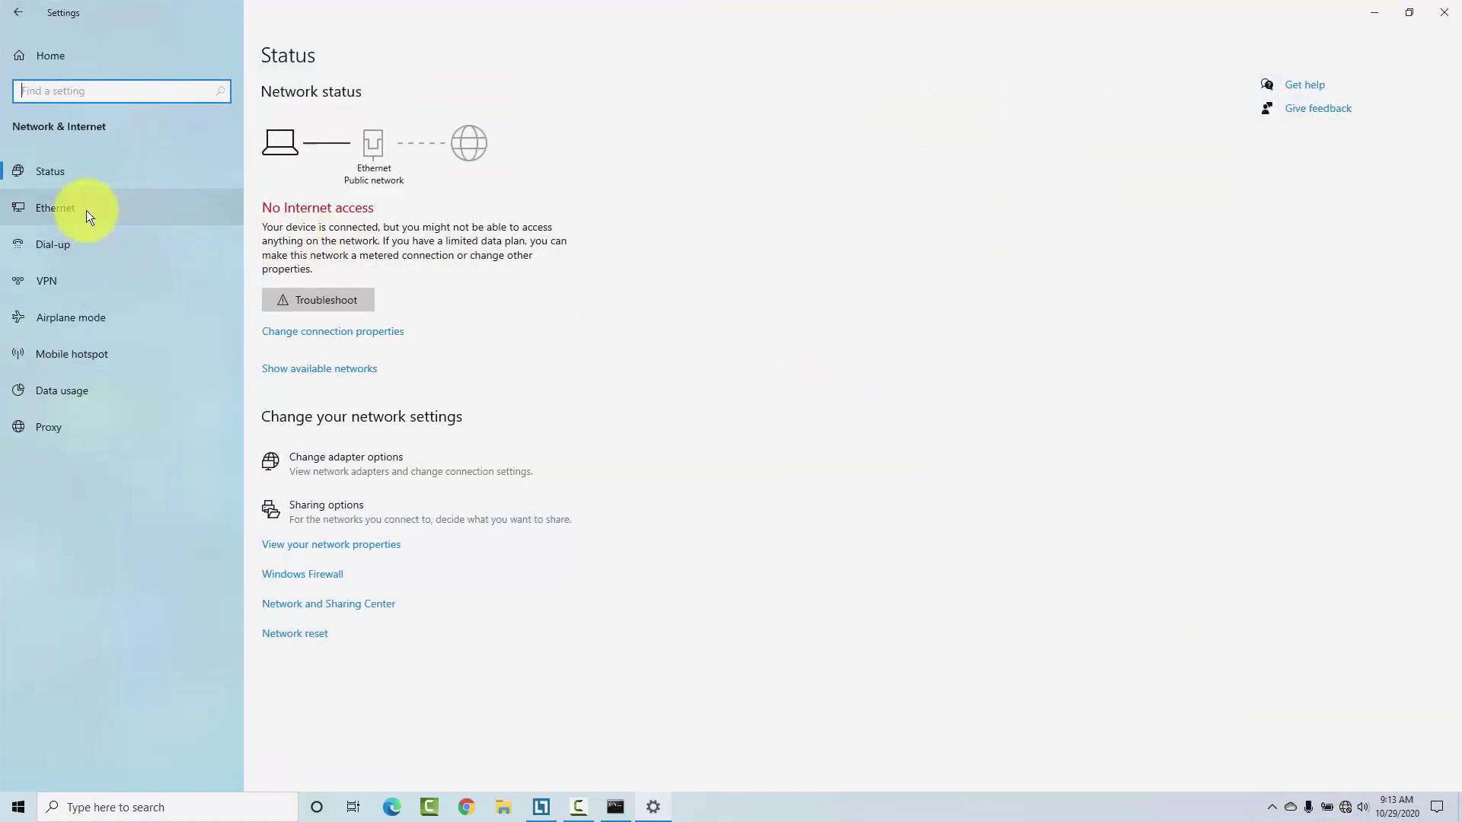
left_click(78, 208)
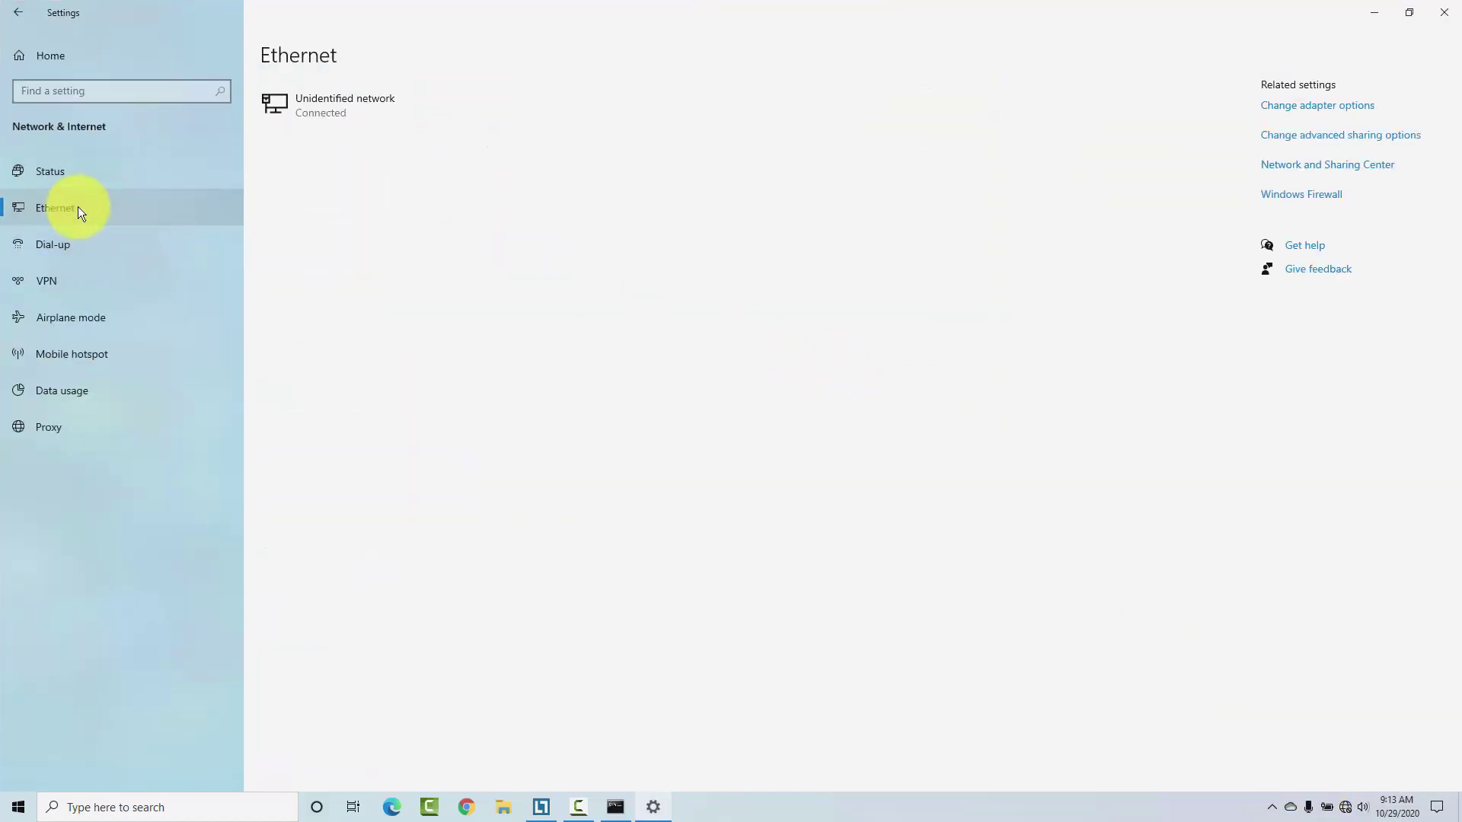
left_click(1303, 107)
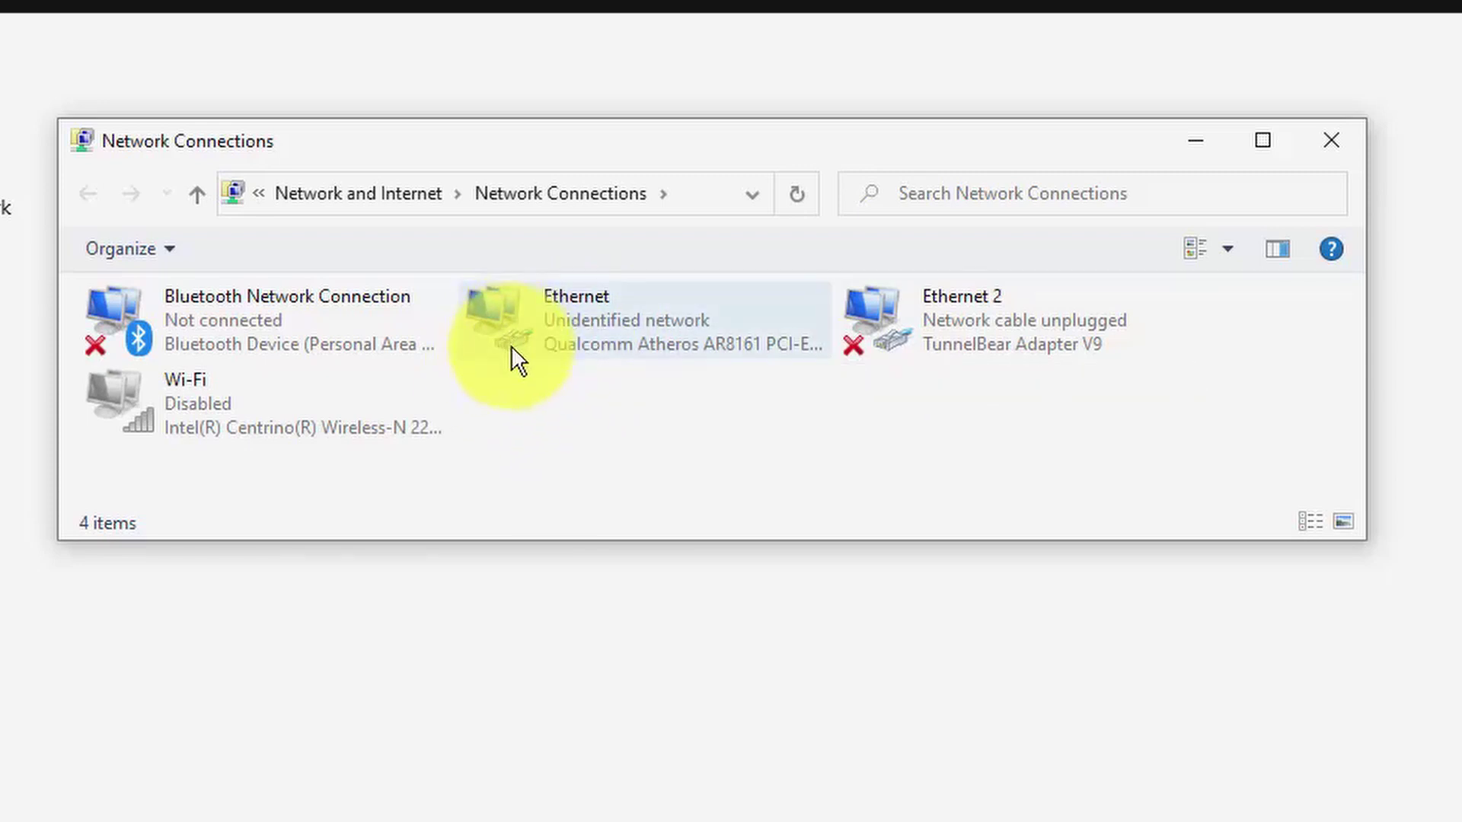
left_click(558, 321)
Step: In the Ethernet adapter's IPv4 properties, change the address's third octet to 0, giving 192.168.0.160
right_click(561, 303)
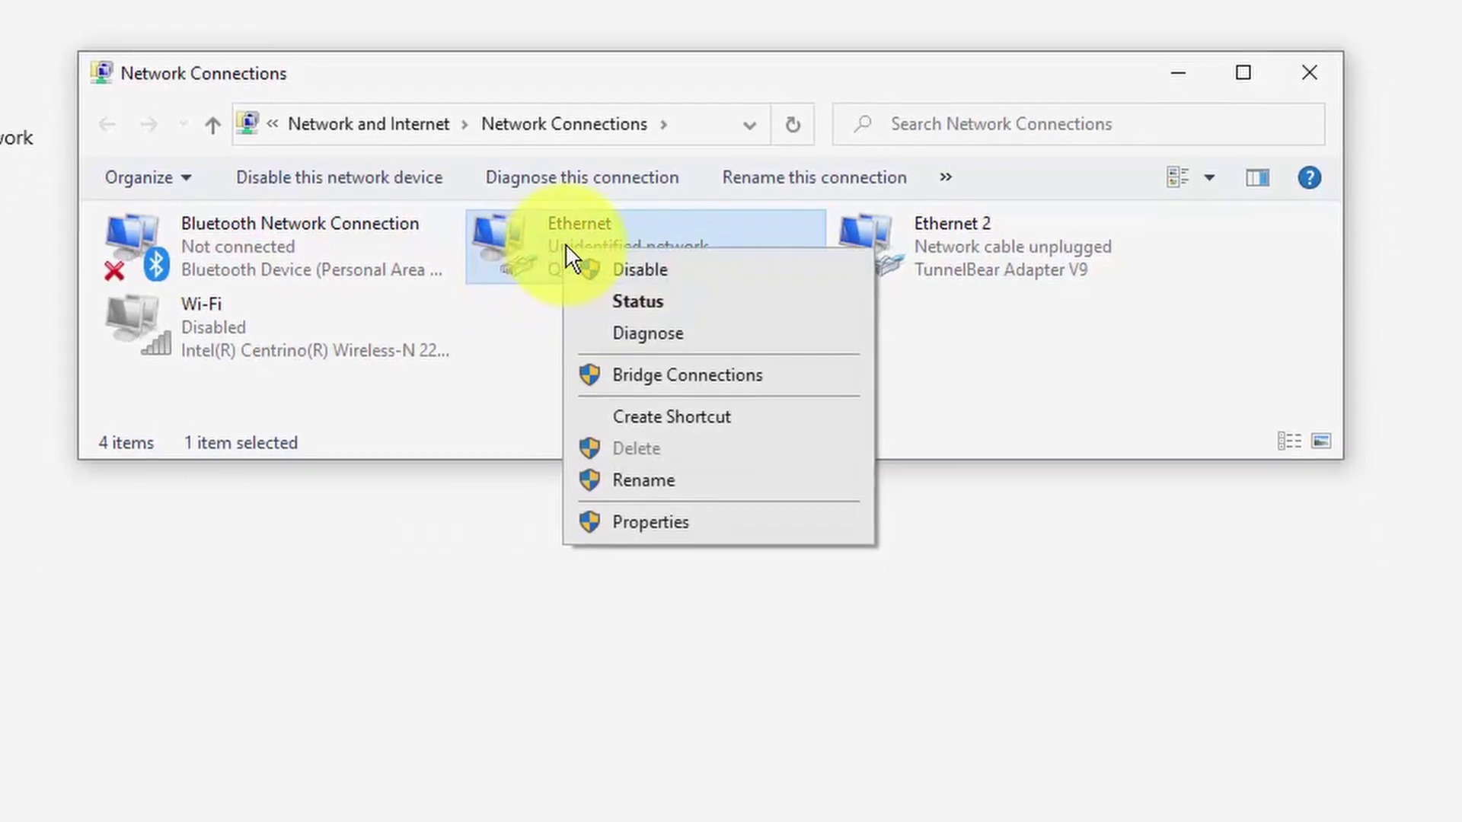
left_click(680, 586)
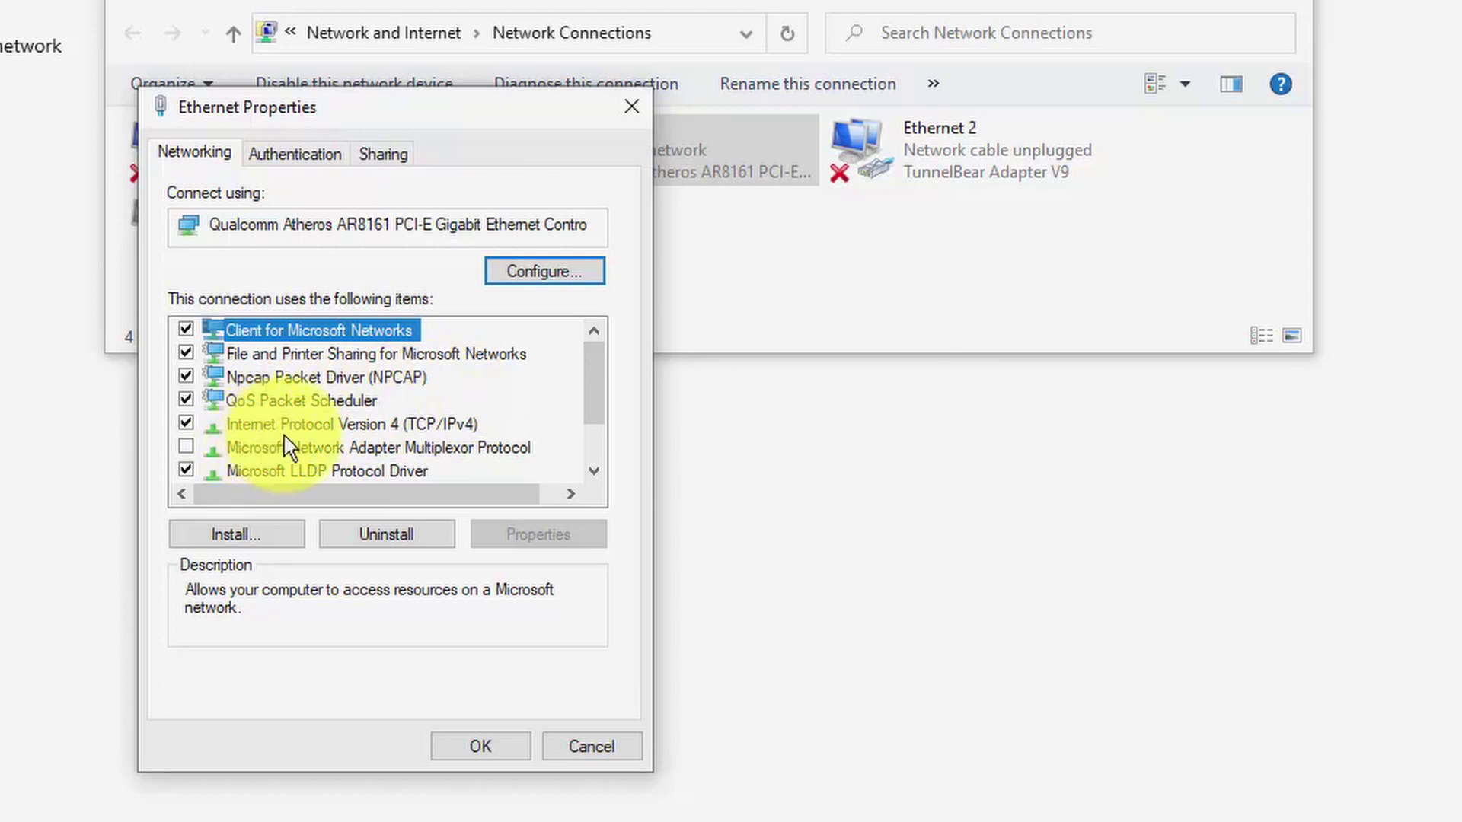
double_click(378, 426)
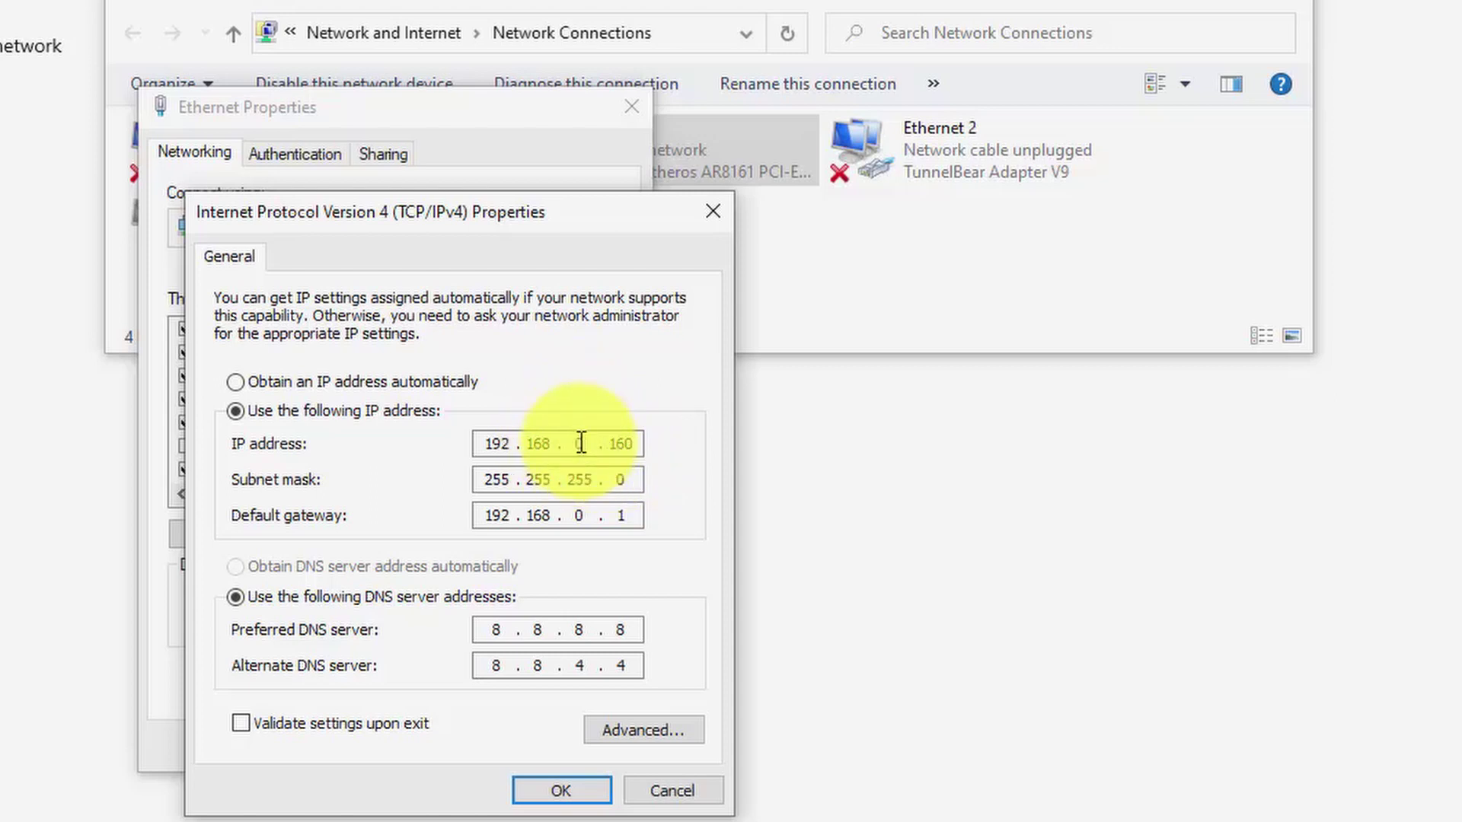
left_click(579, 438)
type("0")
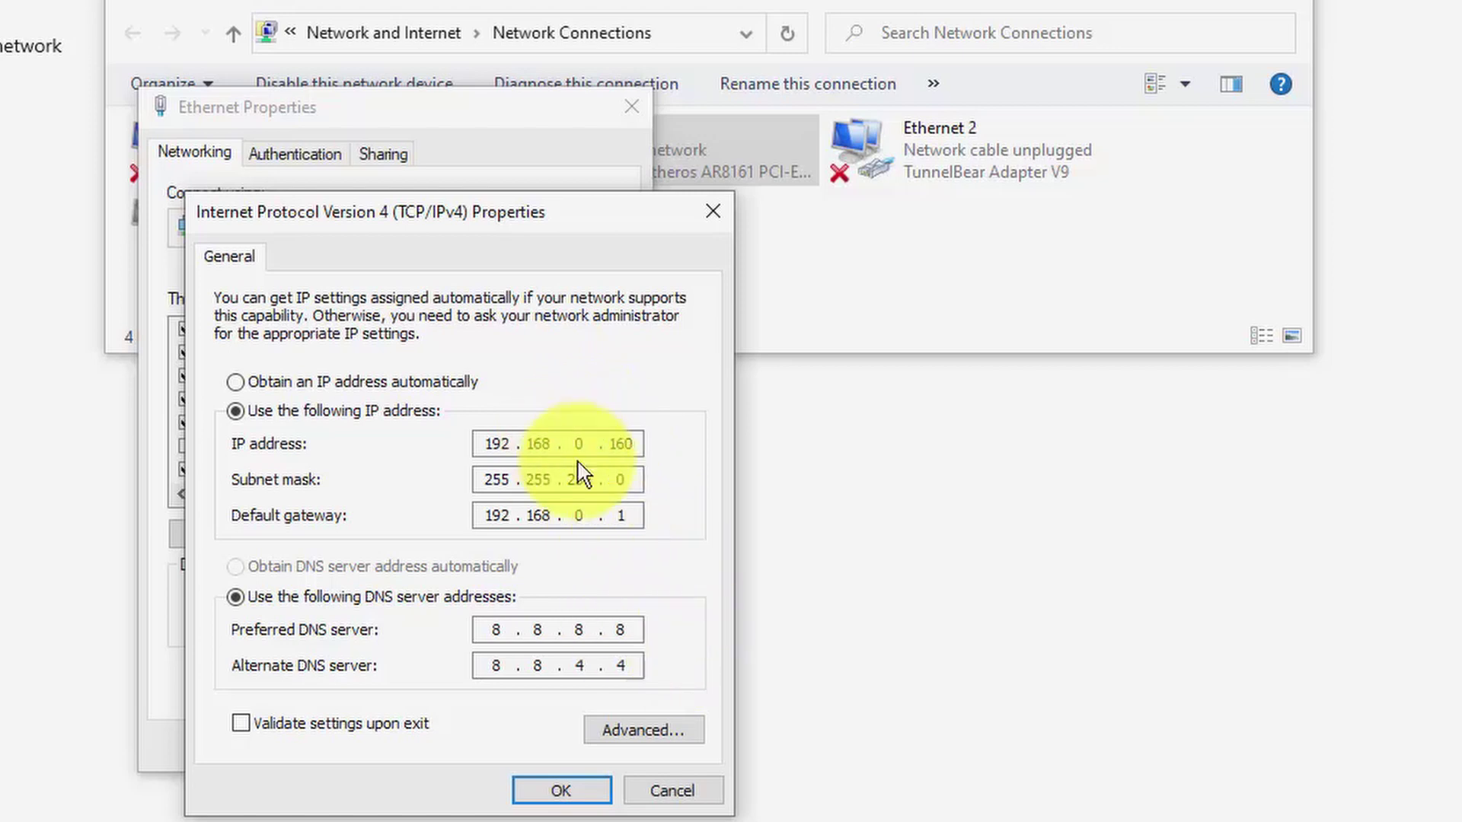
Step: In Advanced TCP/IP Settings, review the 192.168.0.160 and 192.168.2.160 address entries
left_click(648, 732)
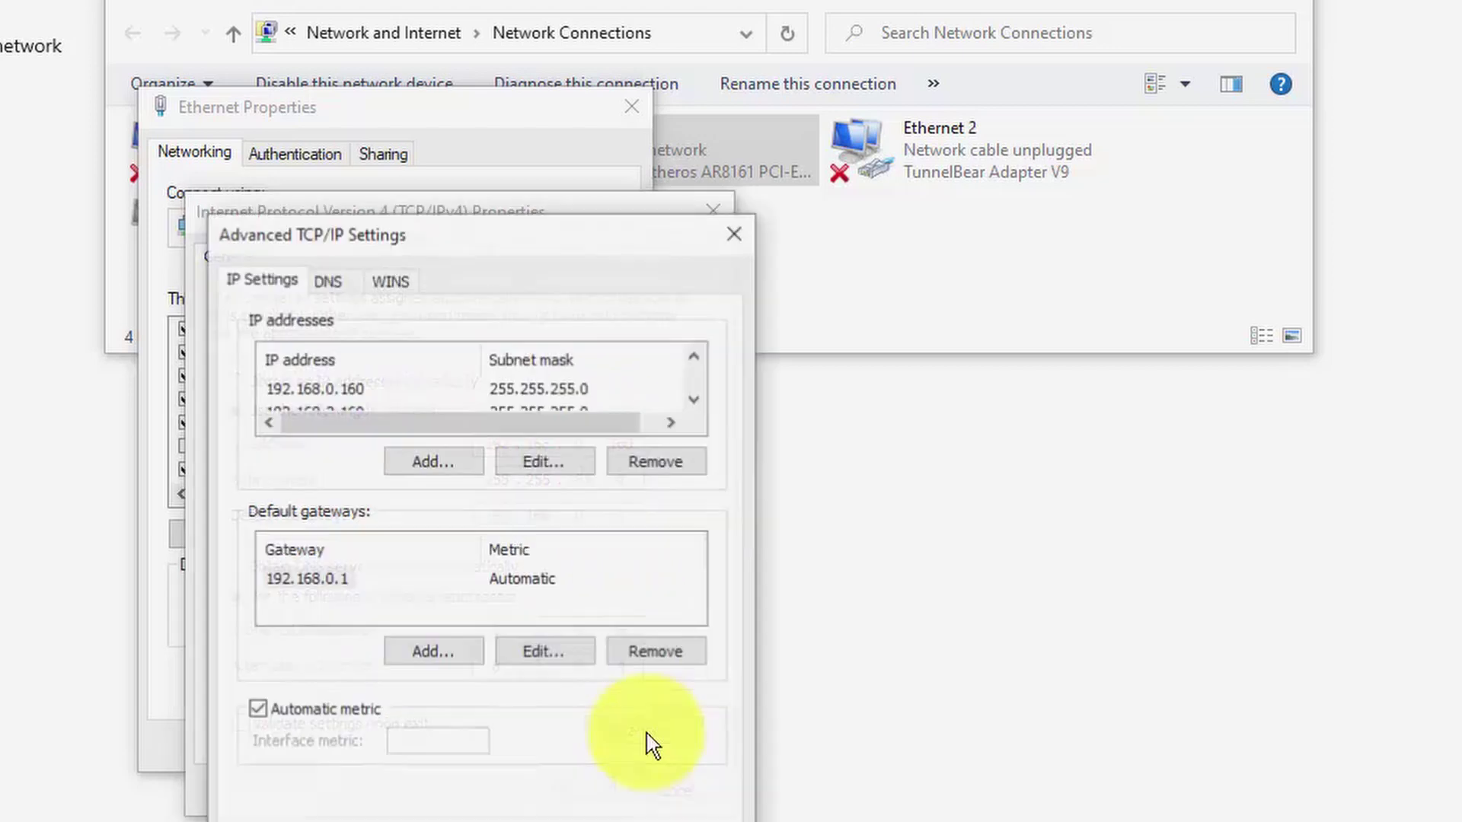
left_click(352, 392)
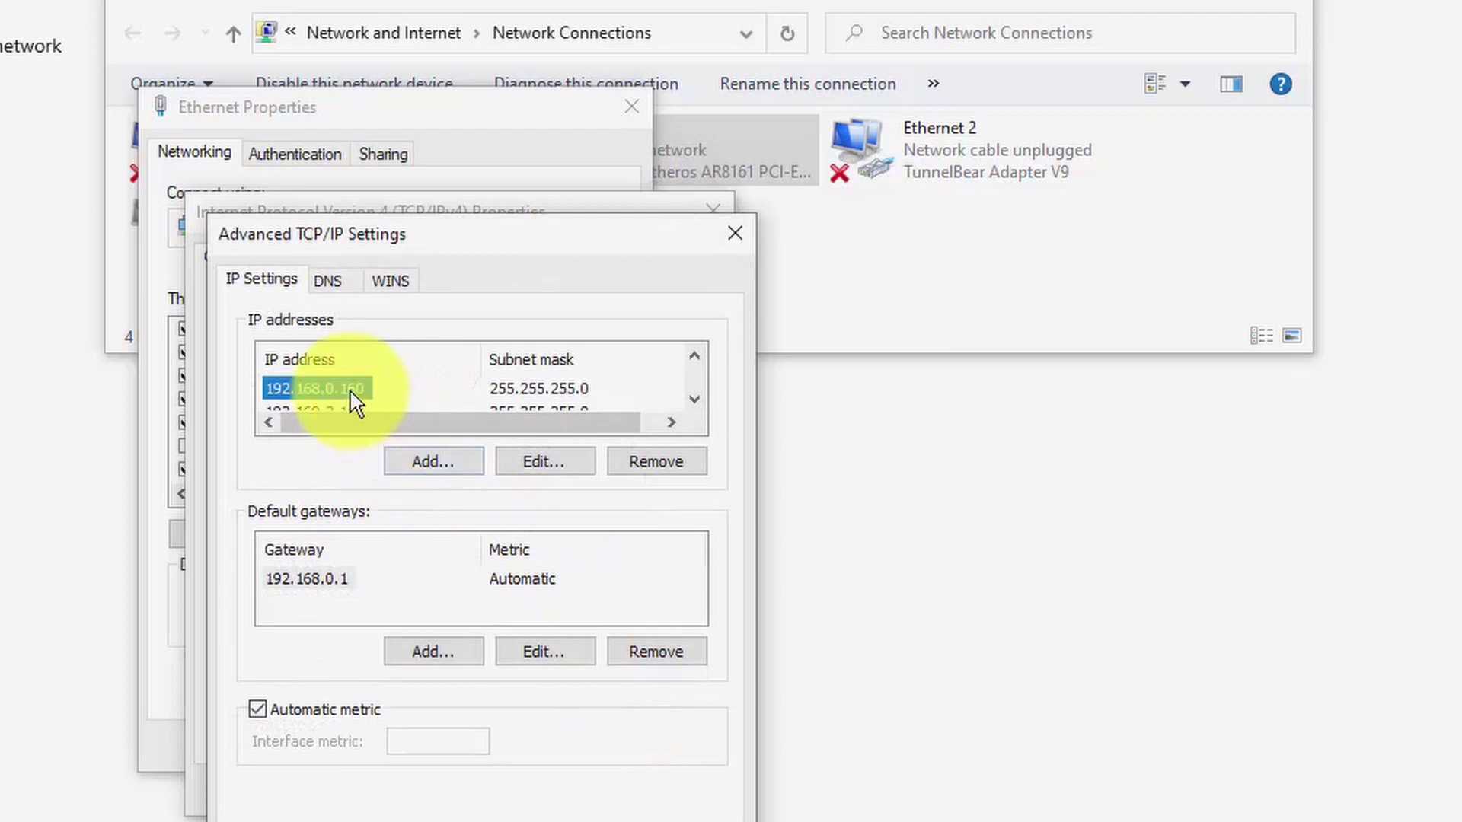
left_click(694, 399)
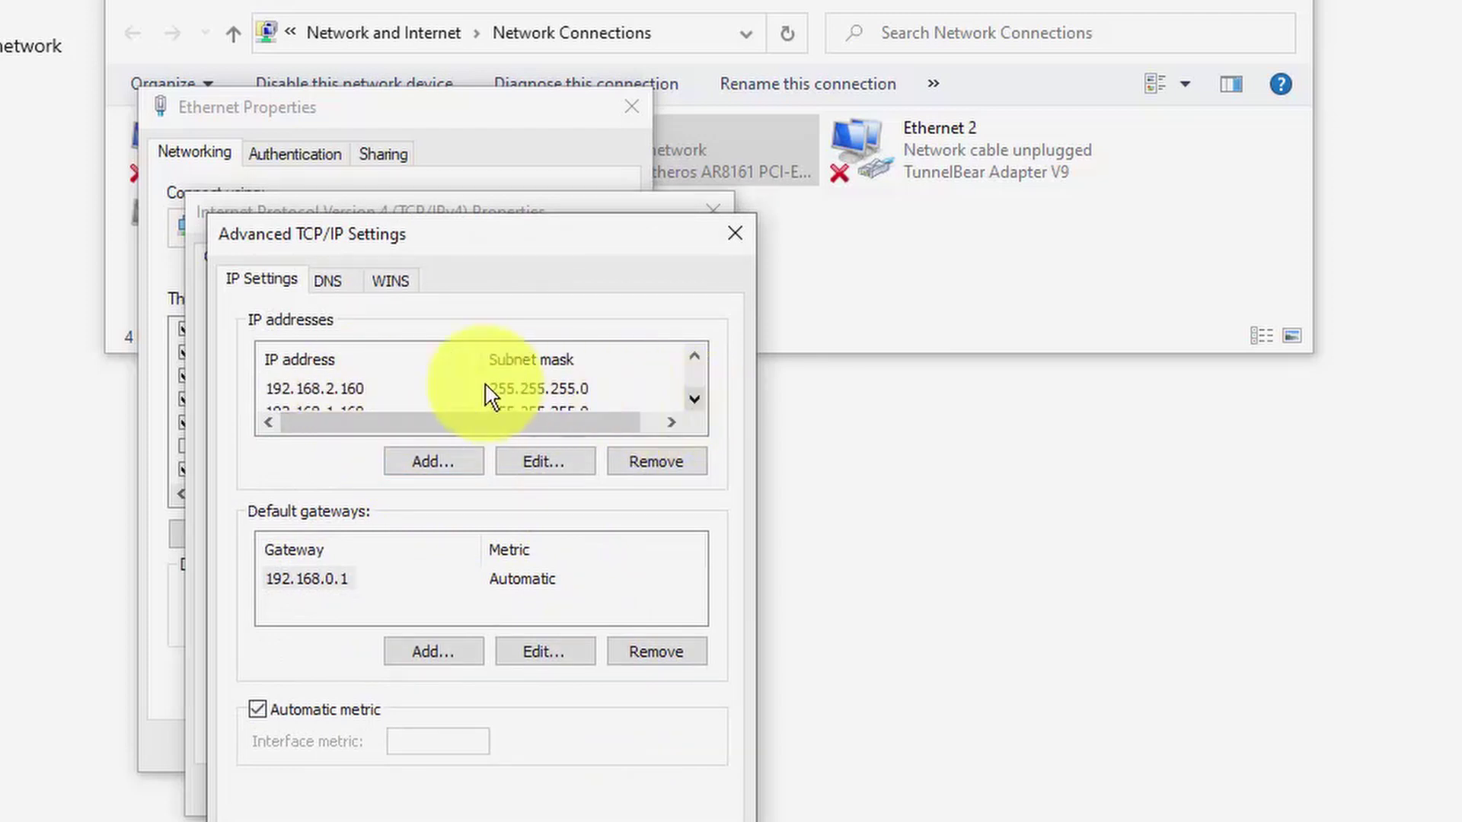
left_click(347, 392)
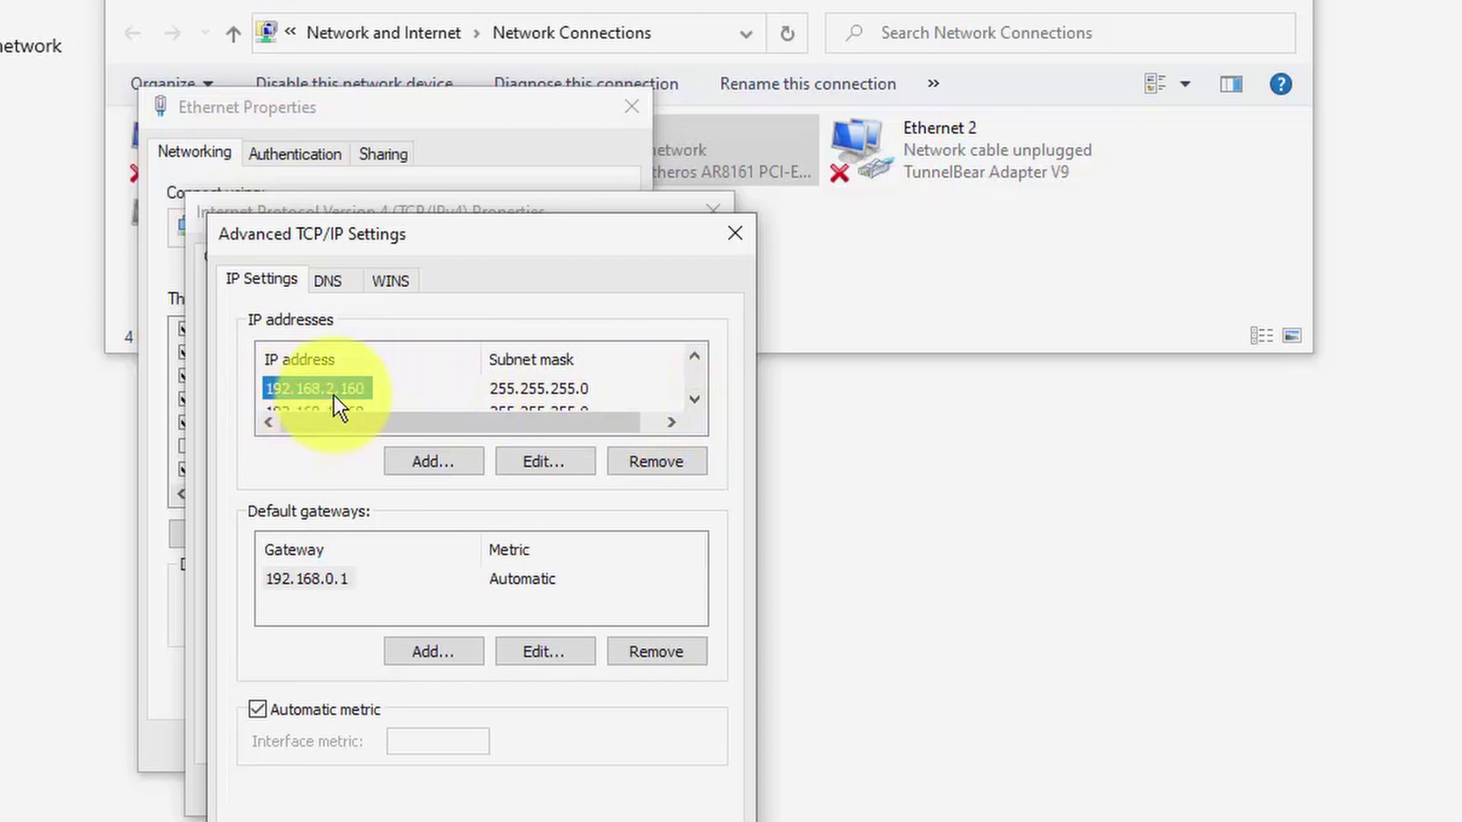
left_click(694, 399)
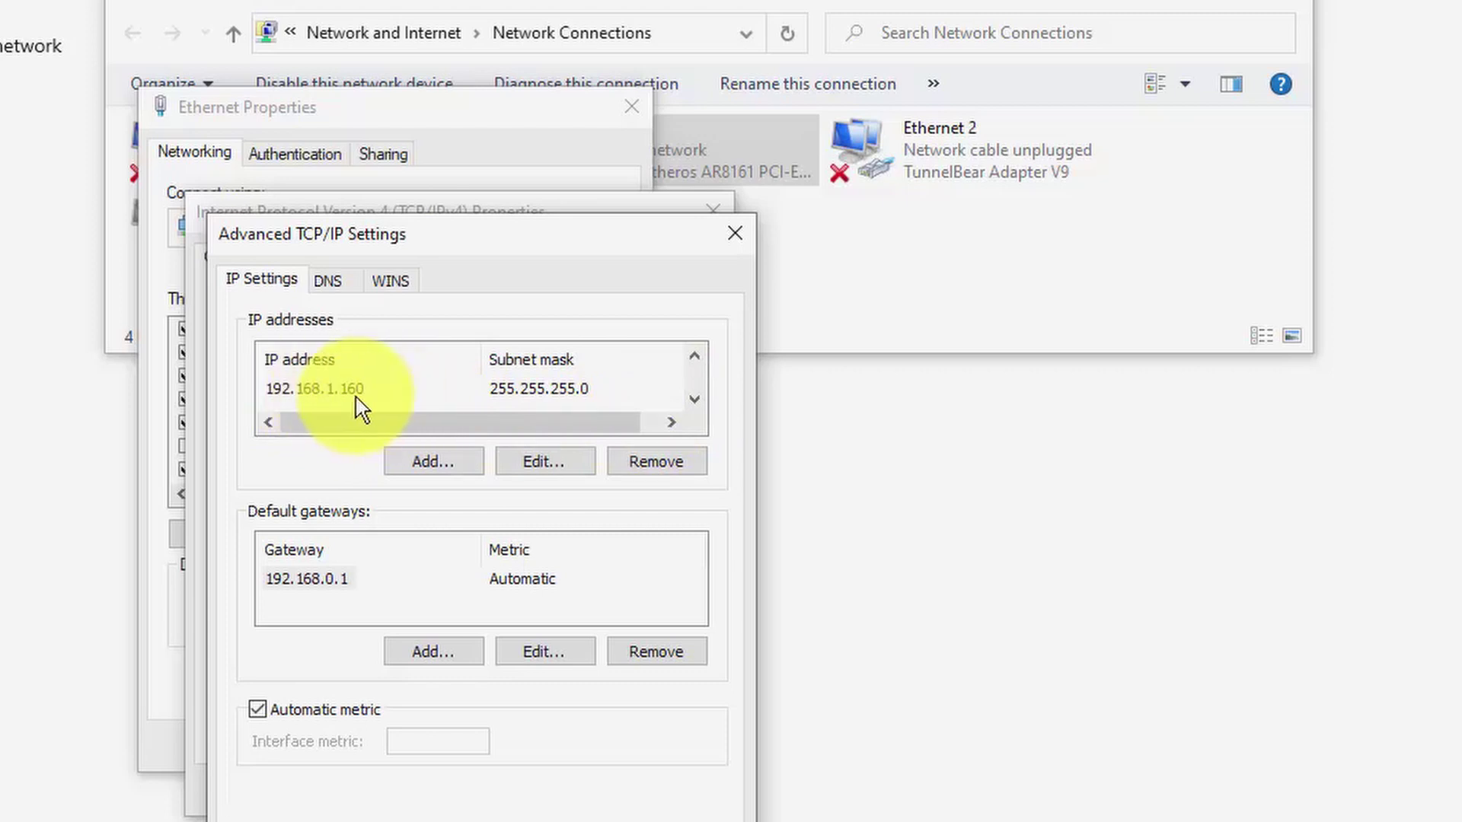
Step: Add IP address 192.168.1.160 with subnet mask 255.255.255.0 to the adapter
left_click(425, 463)
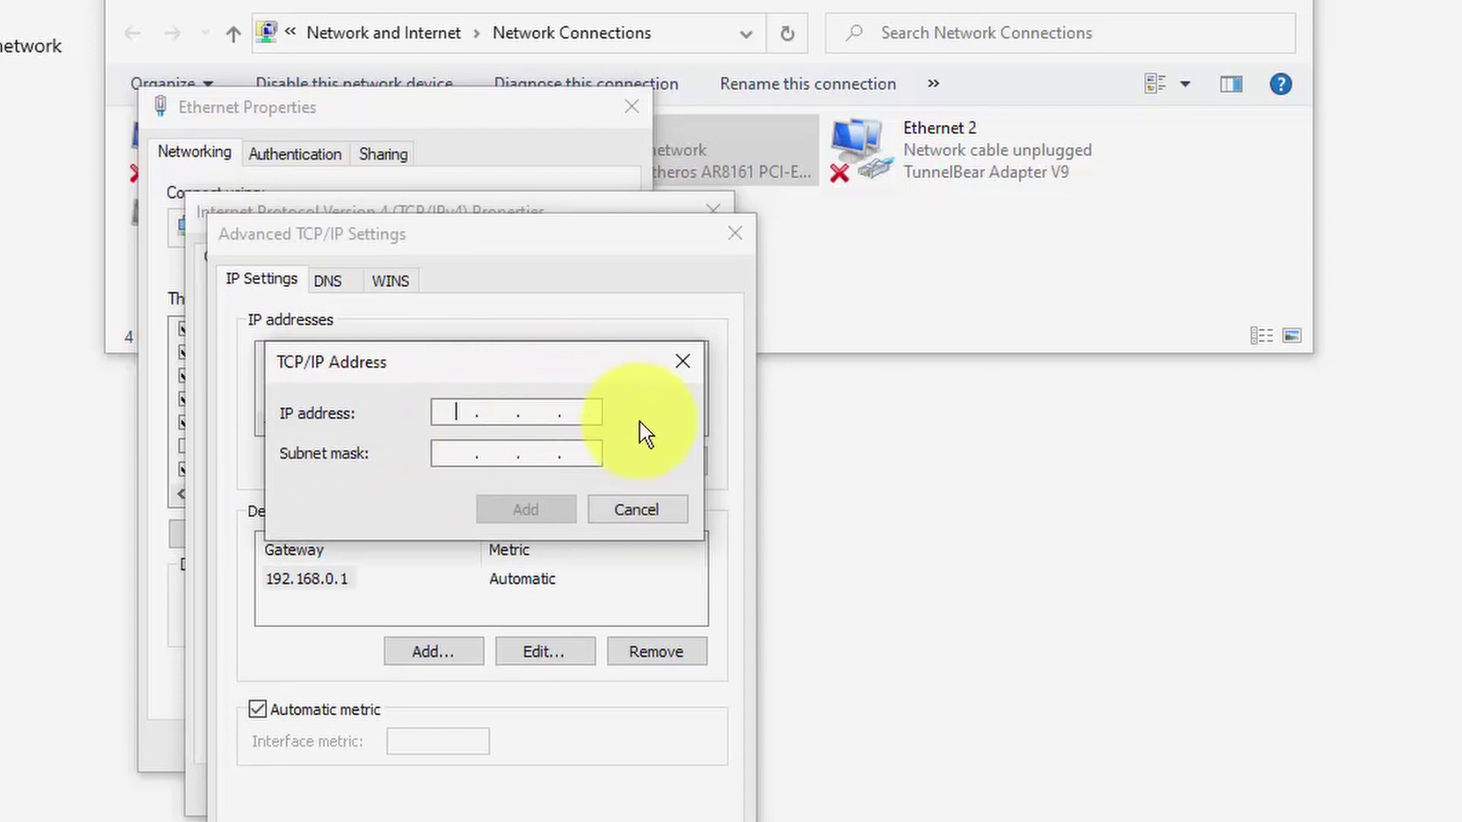
type("192.168.1.160")
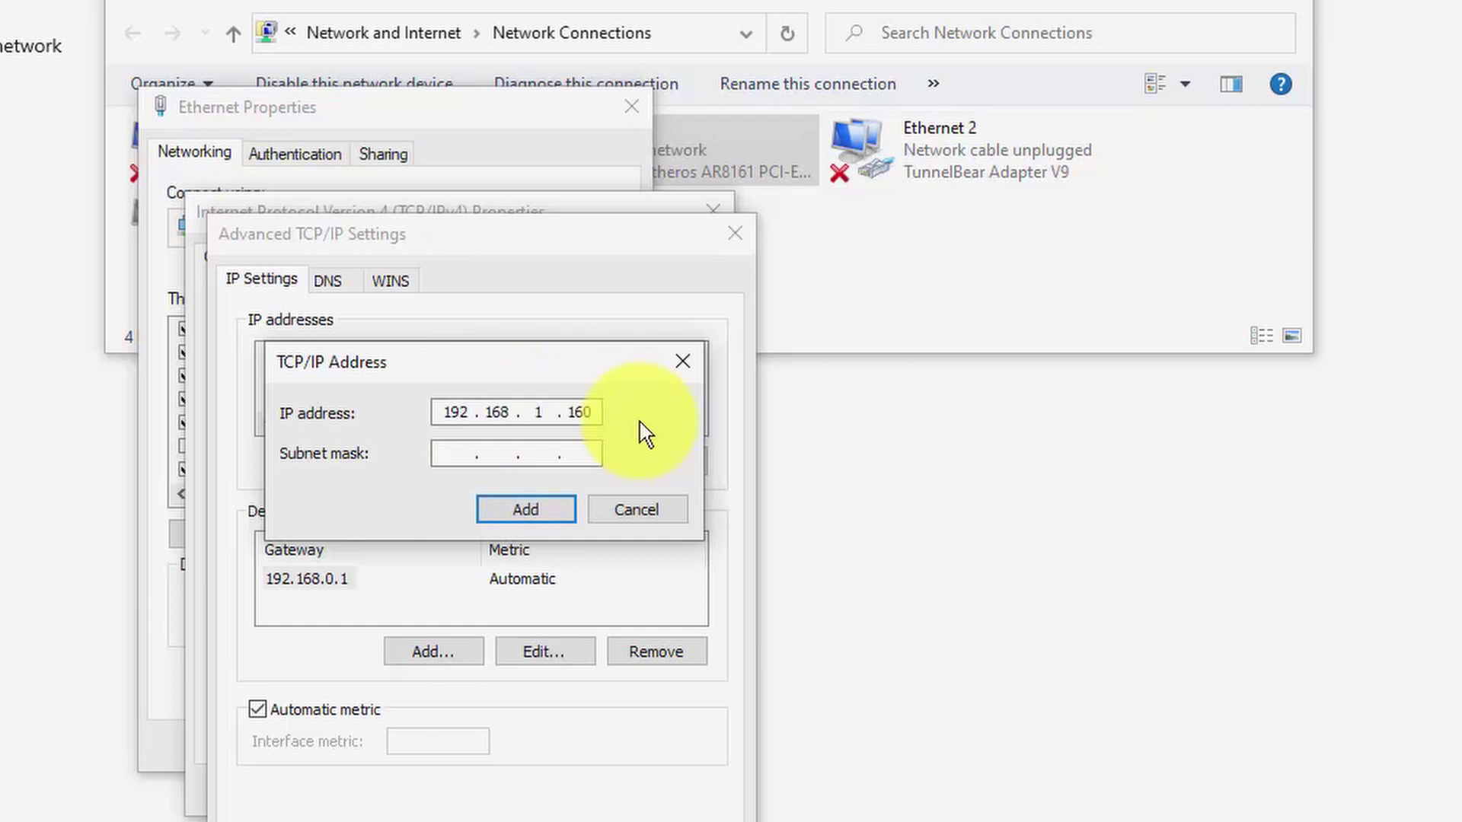
left_click(584, 455)
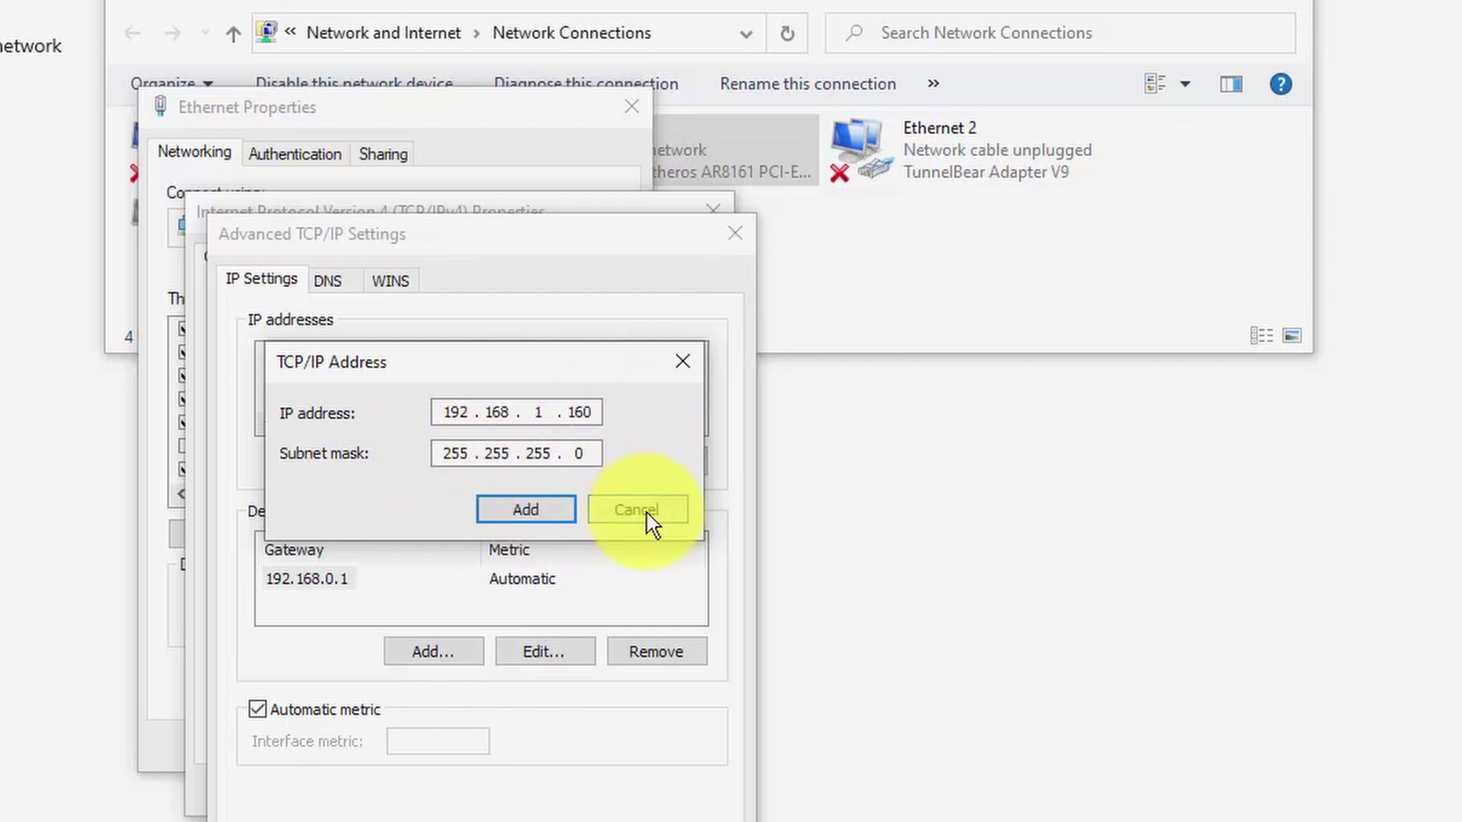
left_click(525, 510)
left_click(377, 390)
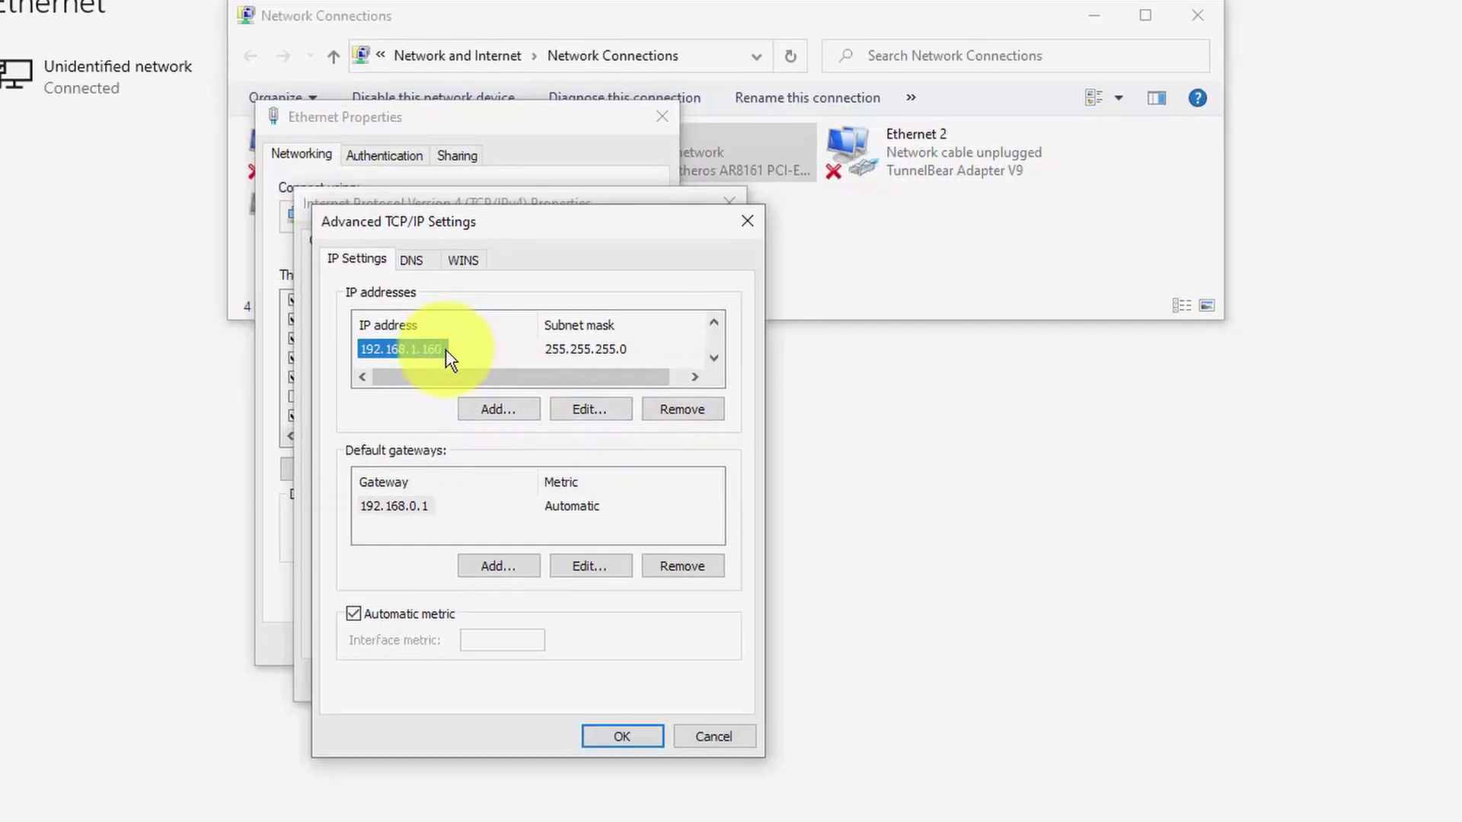
Step: Cancel out of the Advanced TCP/IP, IPv4 and Ethernet Properties dialogs
left_click(704, 737)
left_click(703, 678)
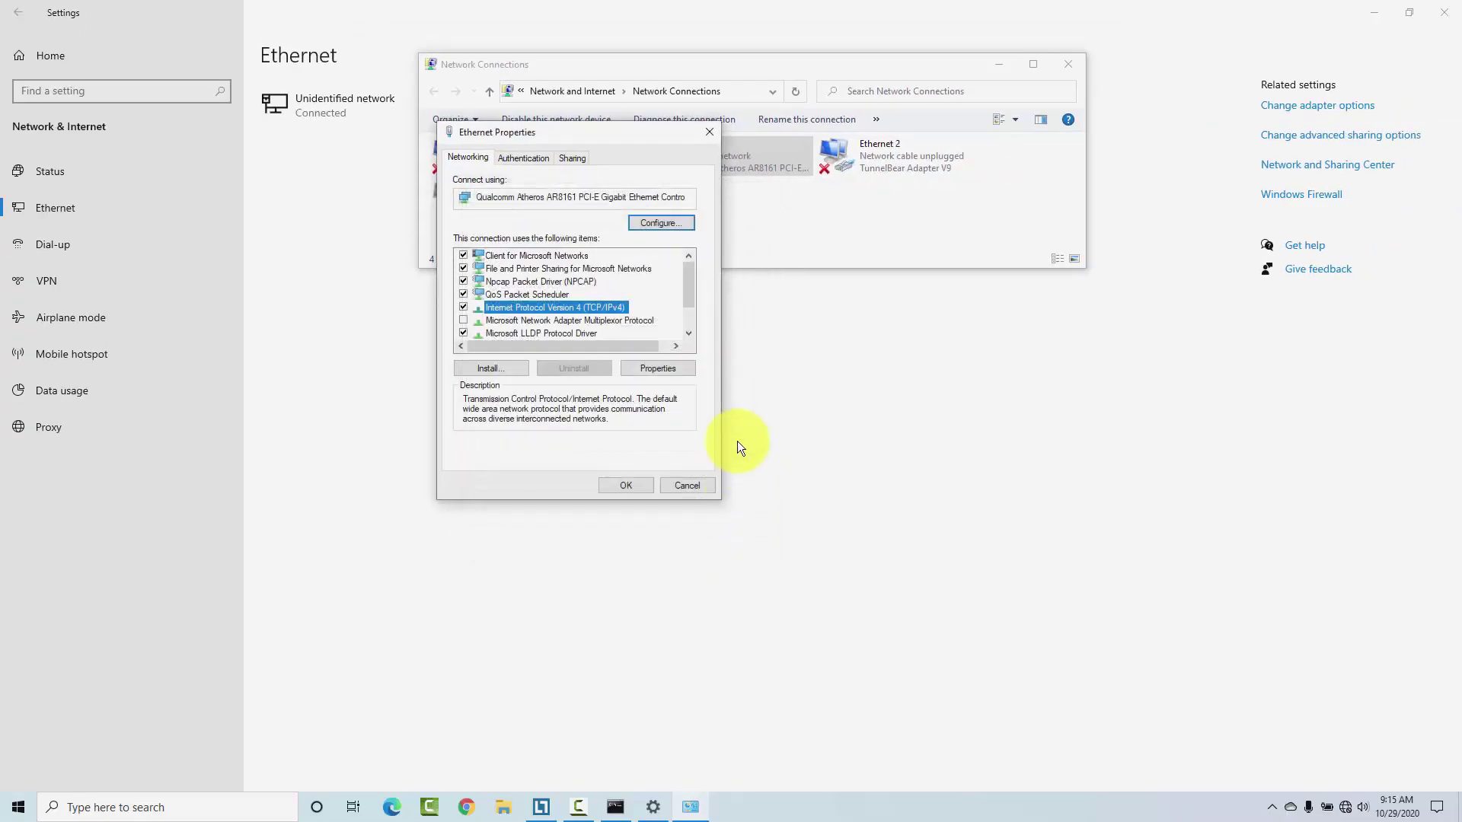
left_click(688, 486)
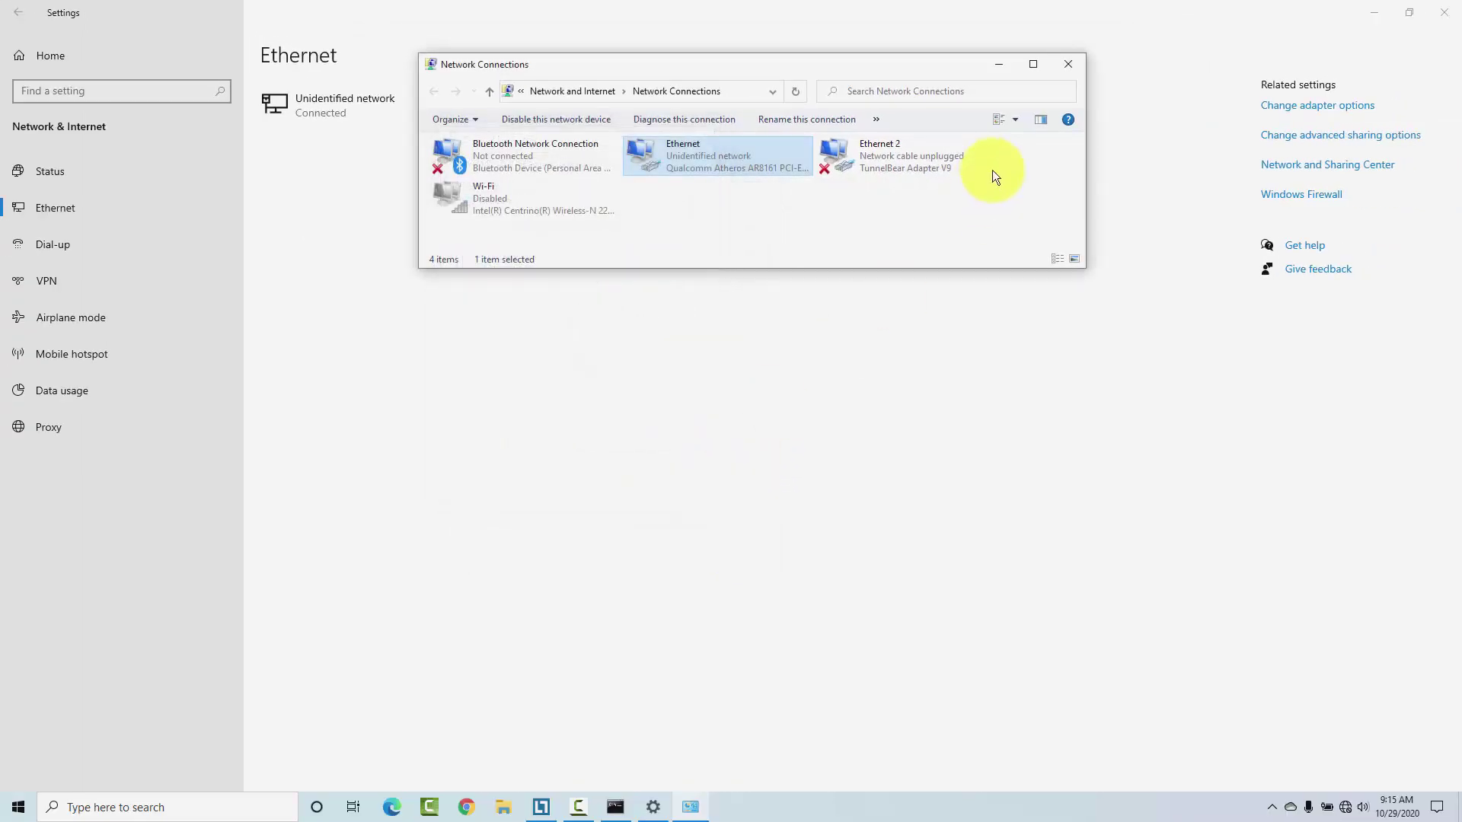
Step: Close Network Connections, minimize Settings, then rerun ping 192.168.1.20 -t and stop after 4 replies
left_click(1068, 67)
left_click(1371, 14)
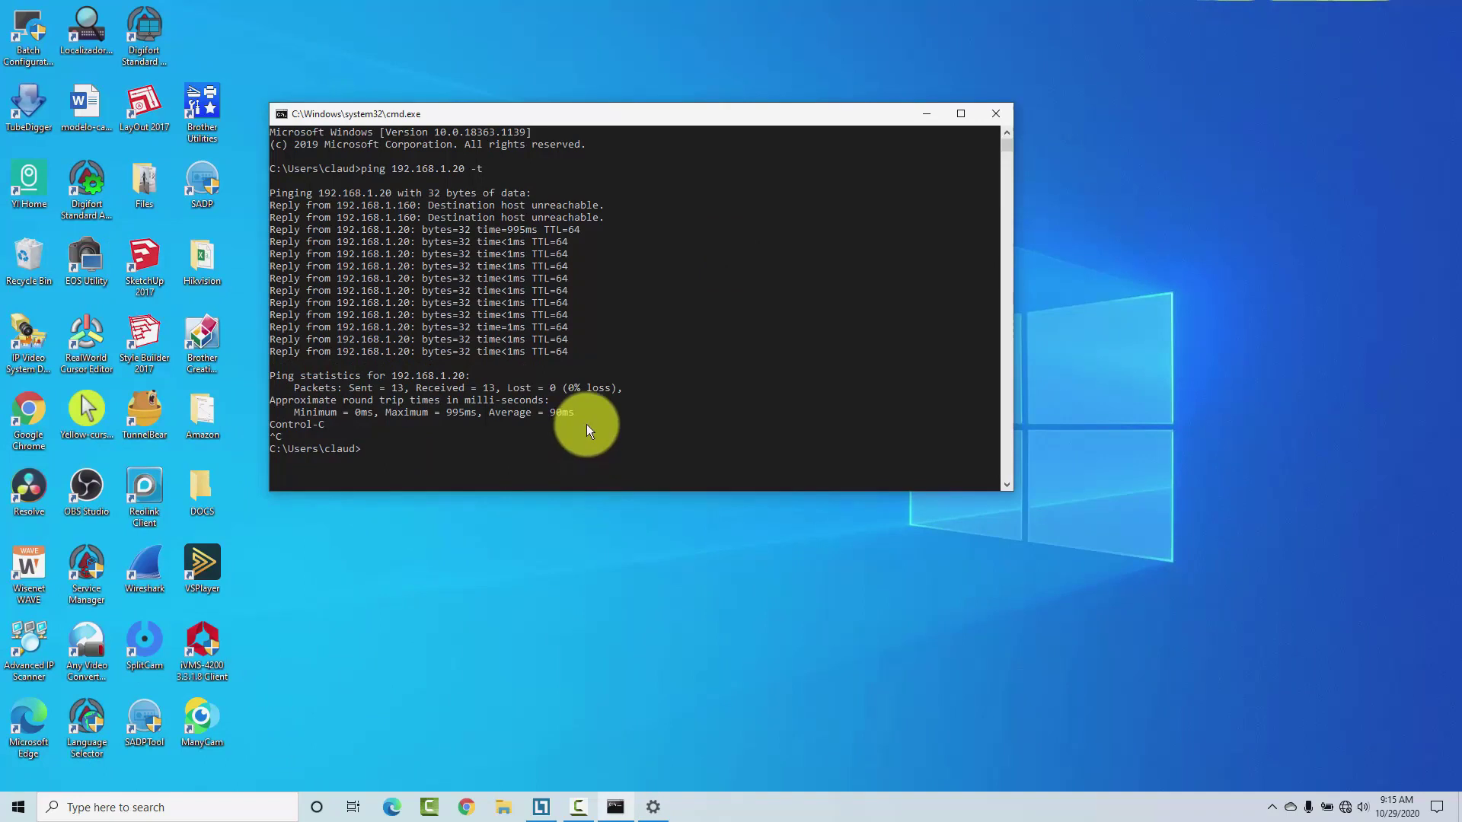
key("Up")
key("Return")
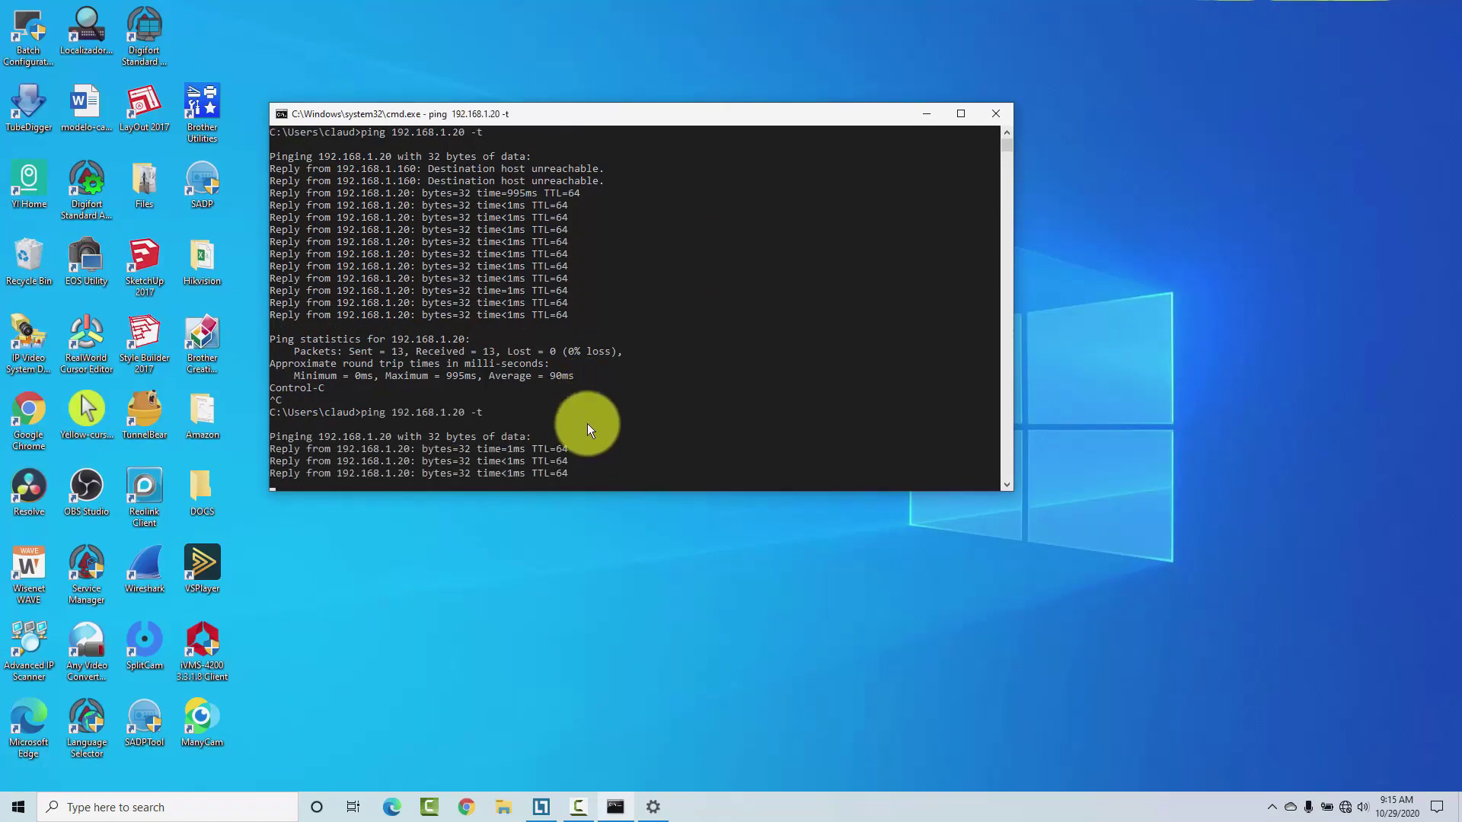
key("ctrl+c")
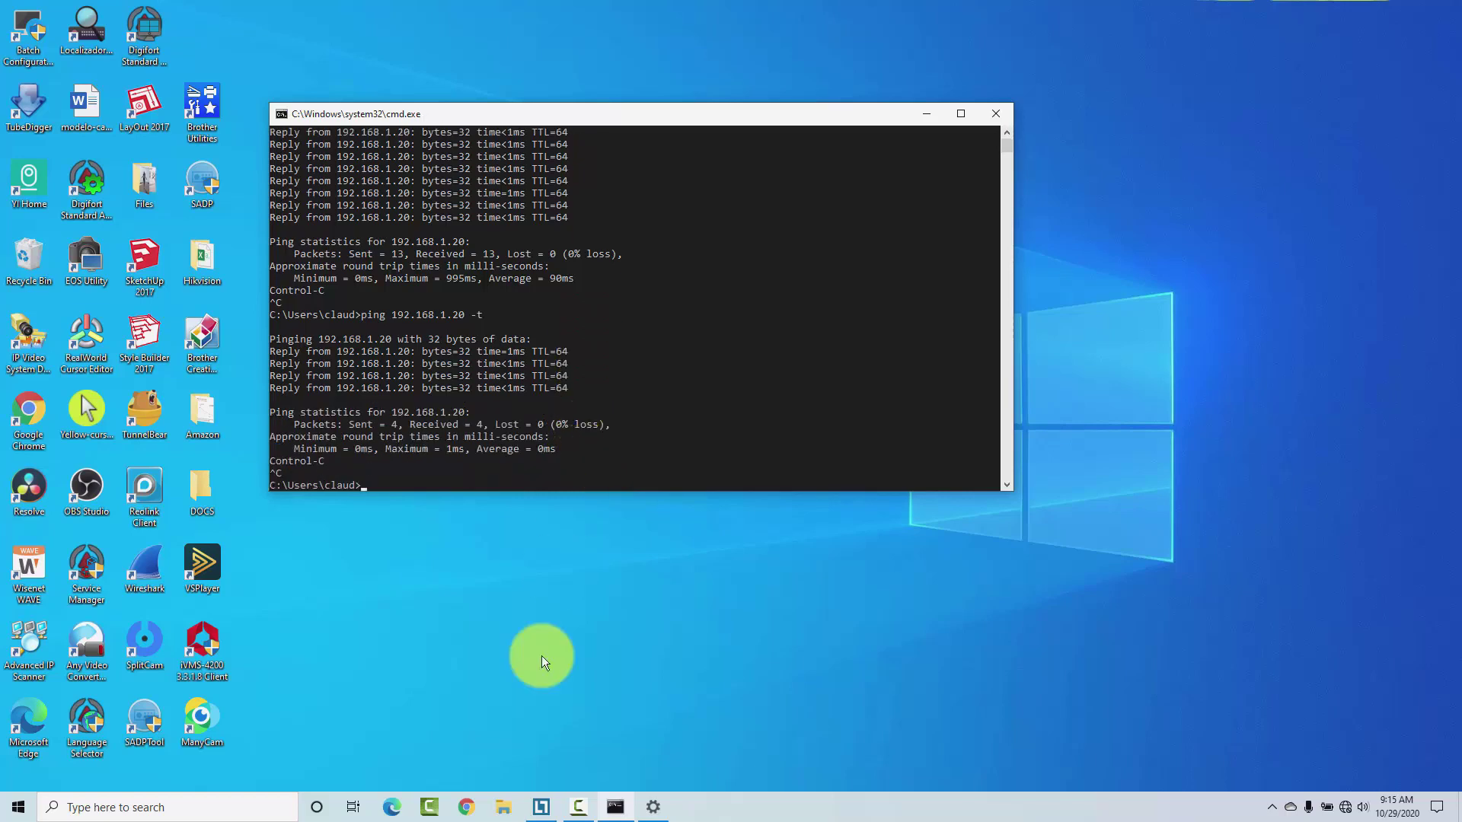
Step: Open Chrome and load 192.168.1.20 in the address bar
left_click(466, 807)
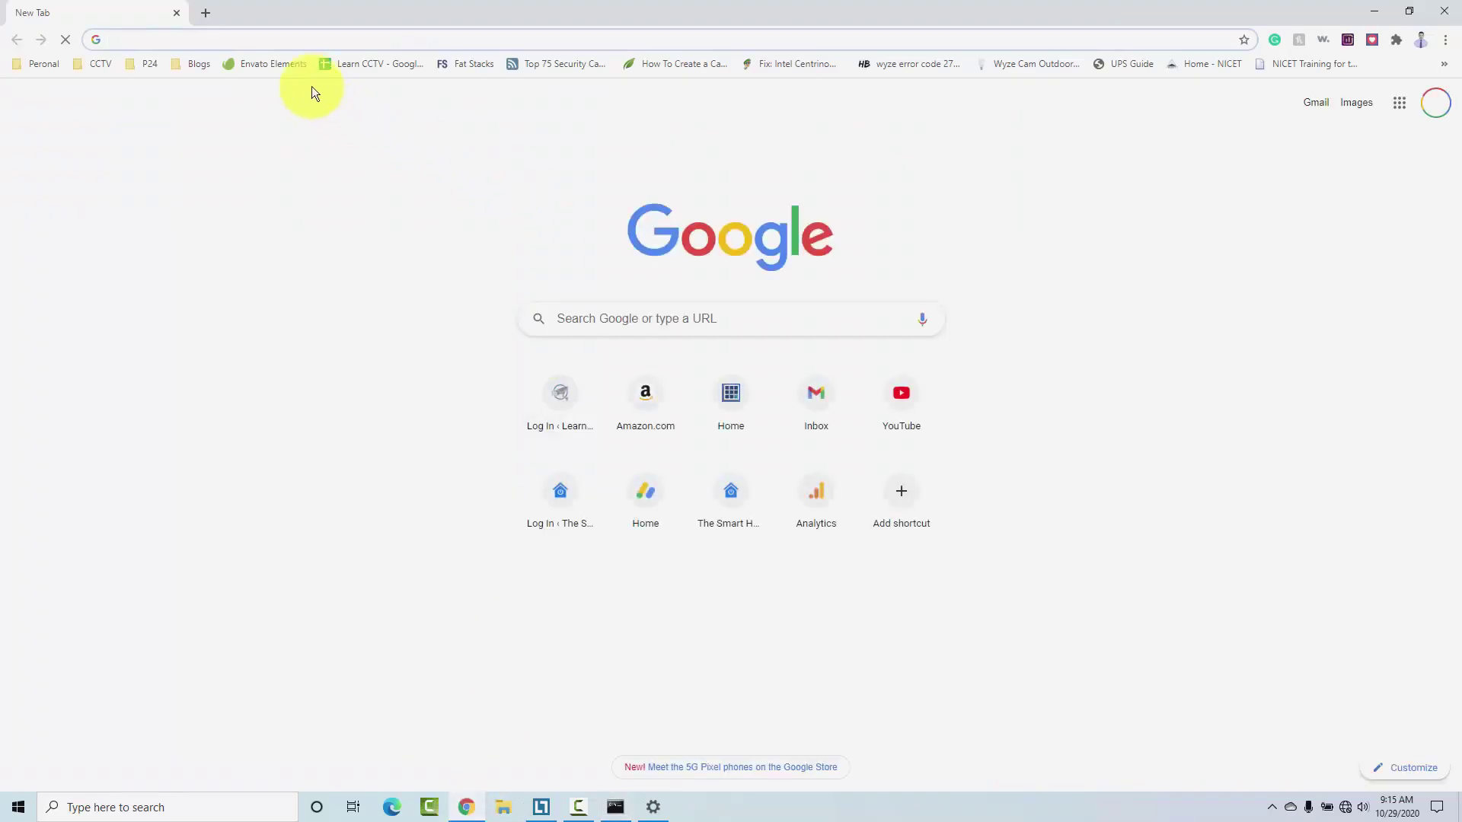
left_click(366, 40)
type("192.168.0")
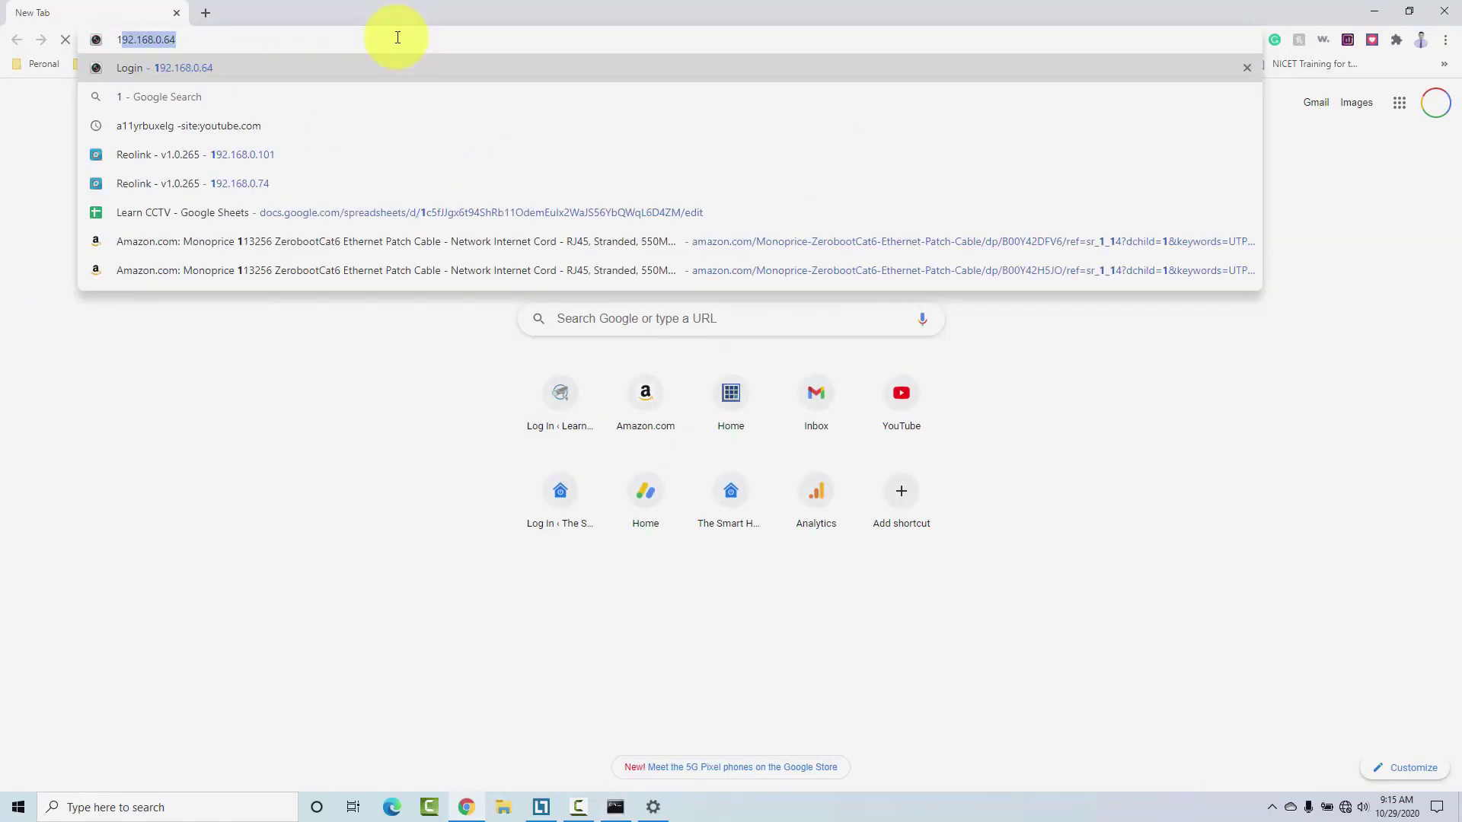
key("BackSpace")
type("1.20")
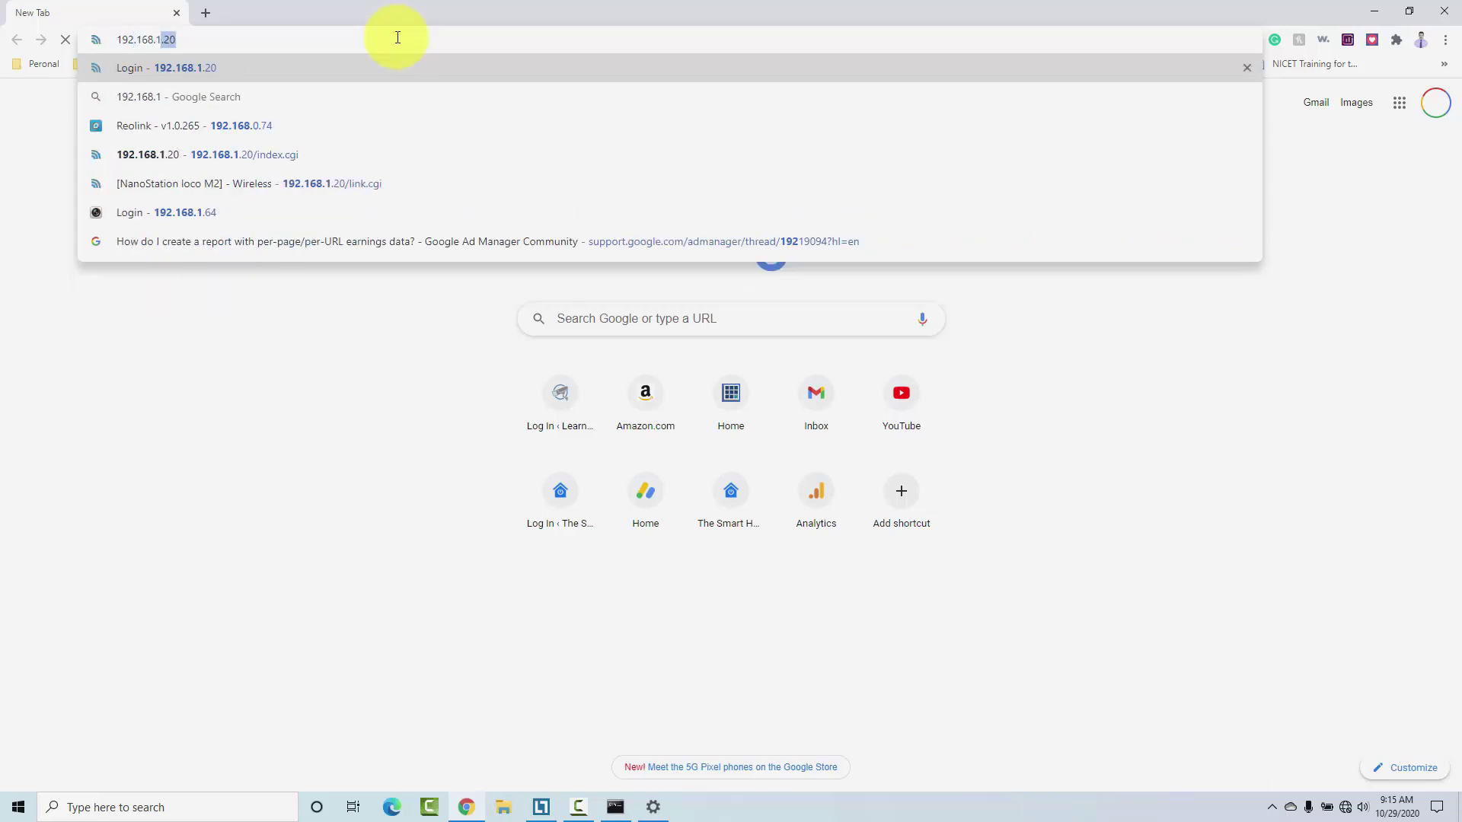
key("Return")
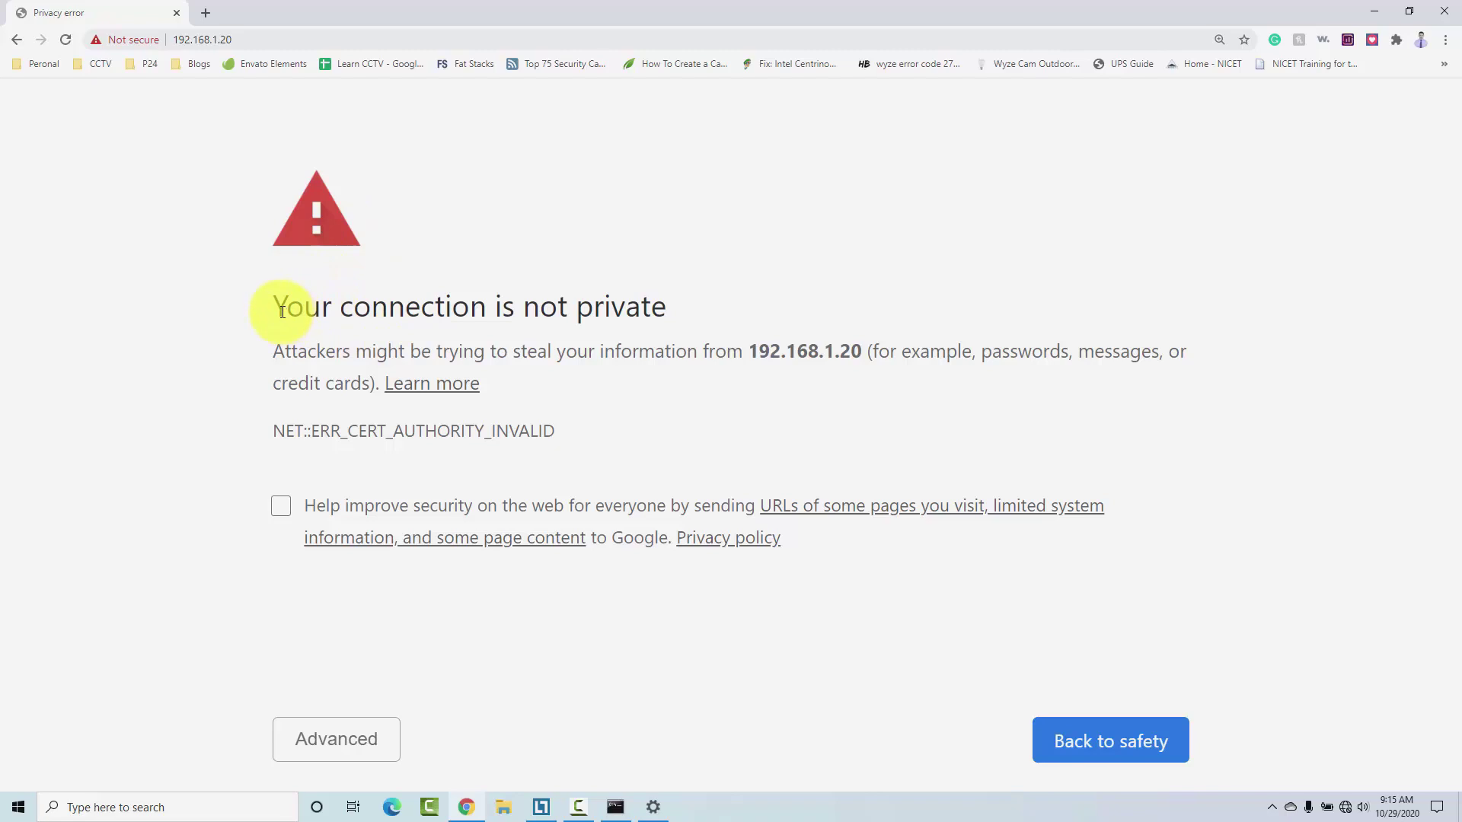
Step: Get past the certificate warning via Advanced and Proceed to 192.168.1.20 (unsafe)
left_click_drag(282, 311, 594, 300)
left_click(594, 303)
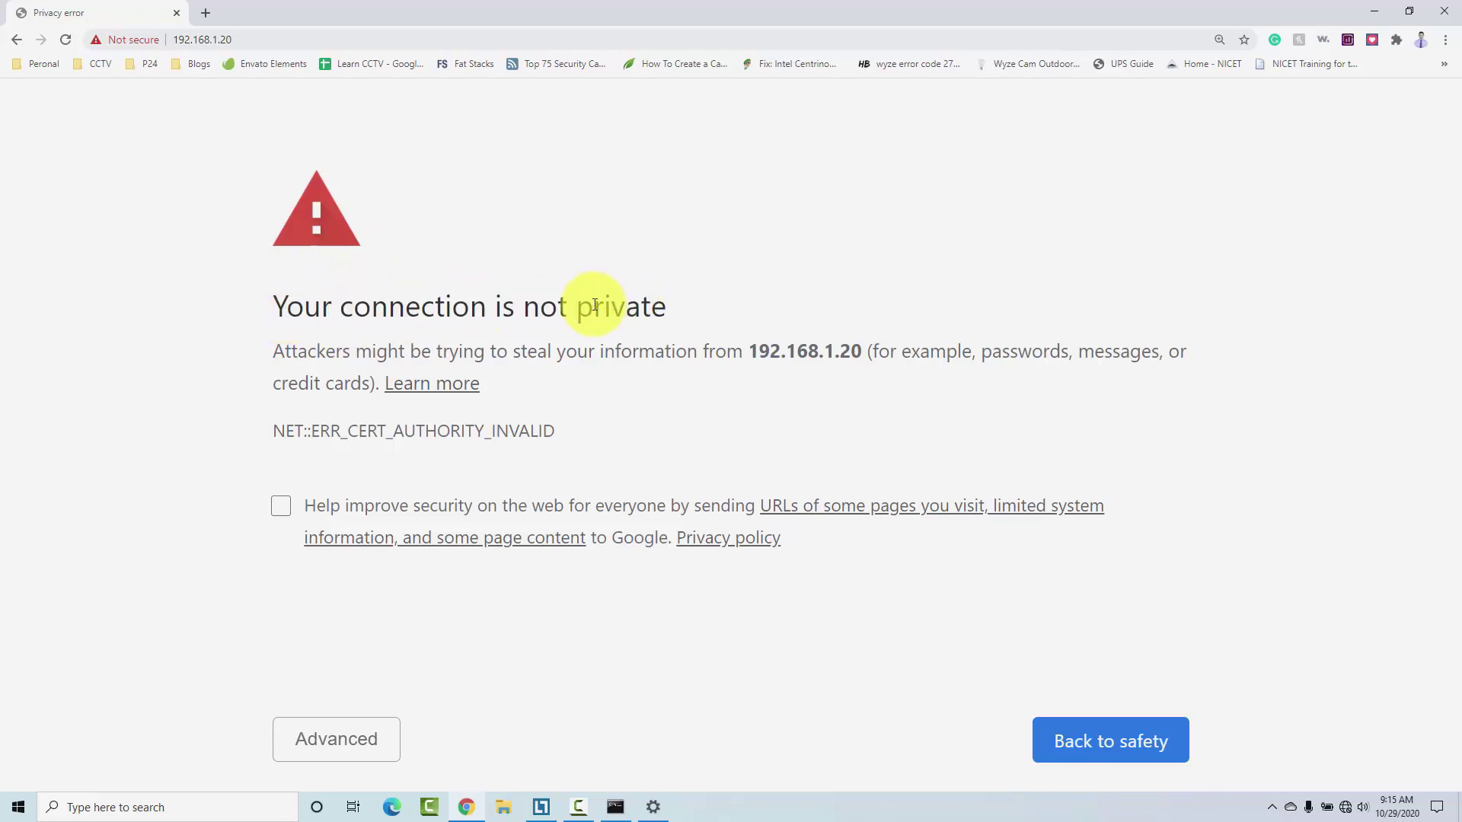
double_click(503, 310)
triple_click(502, 310)
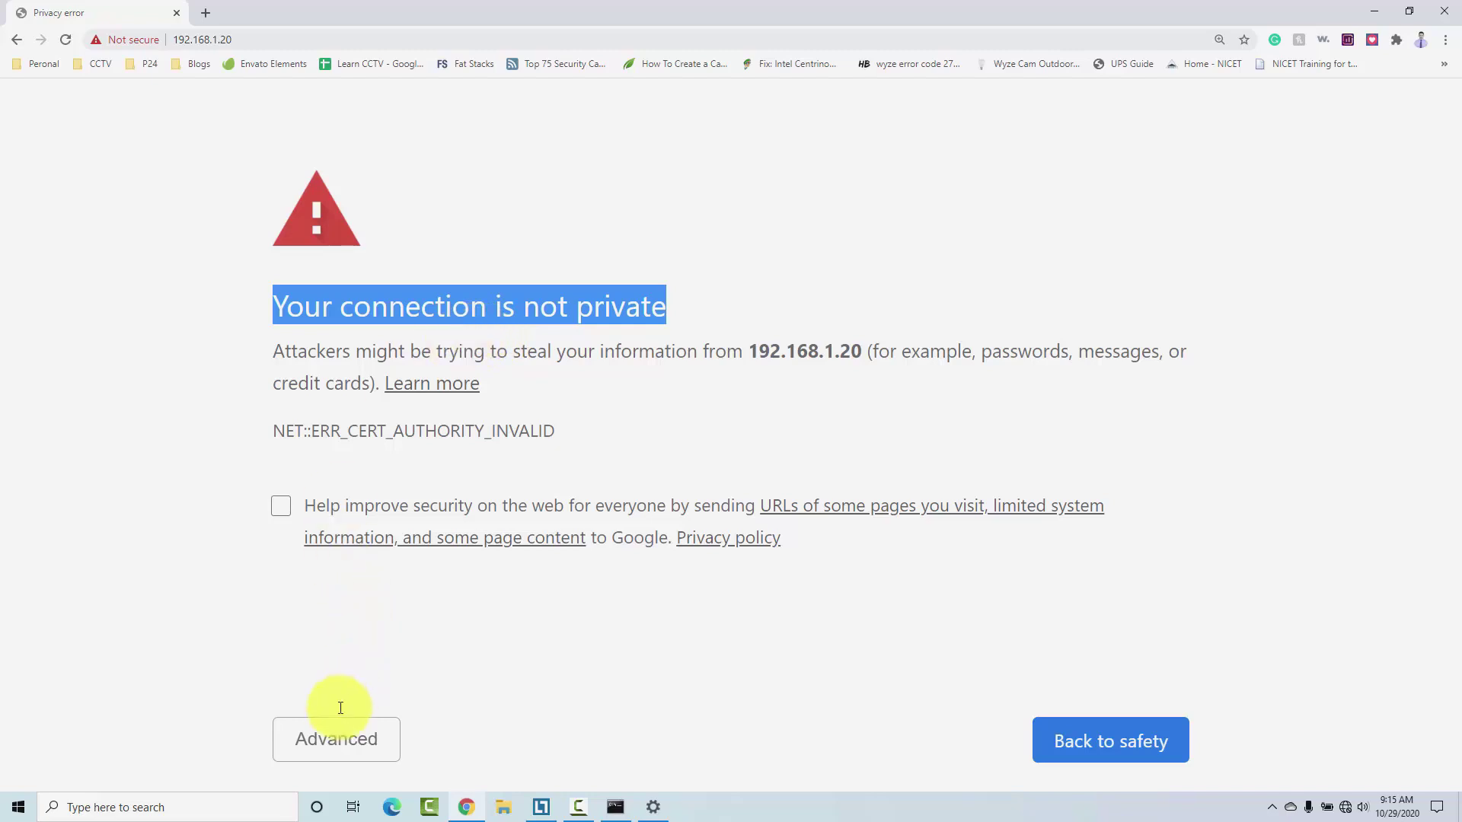
left_click(318, 737)
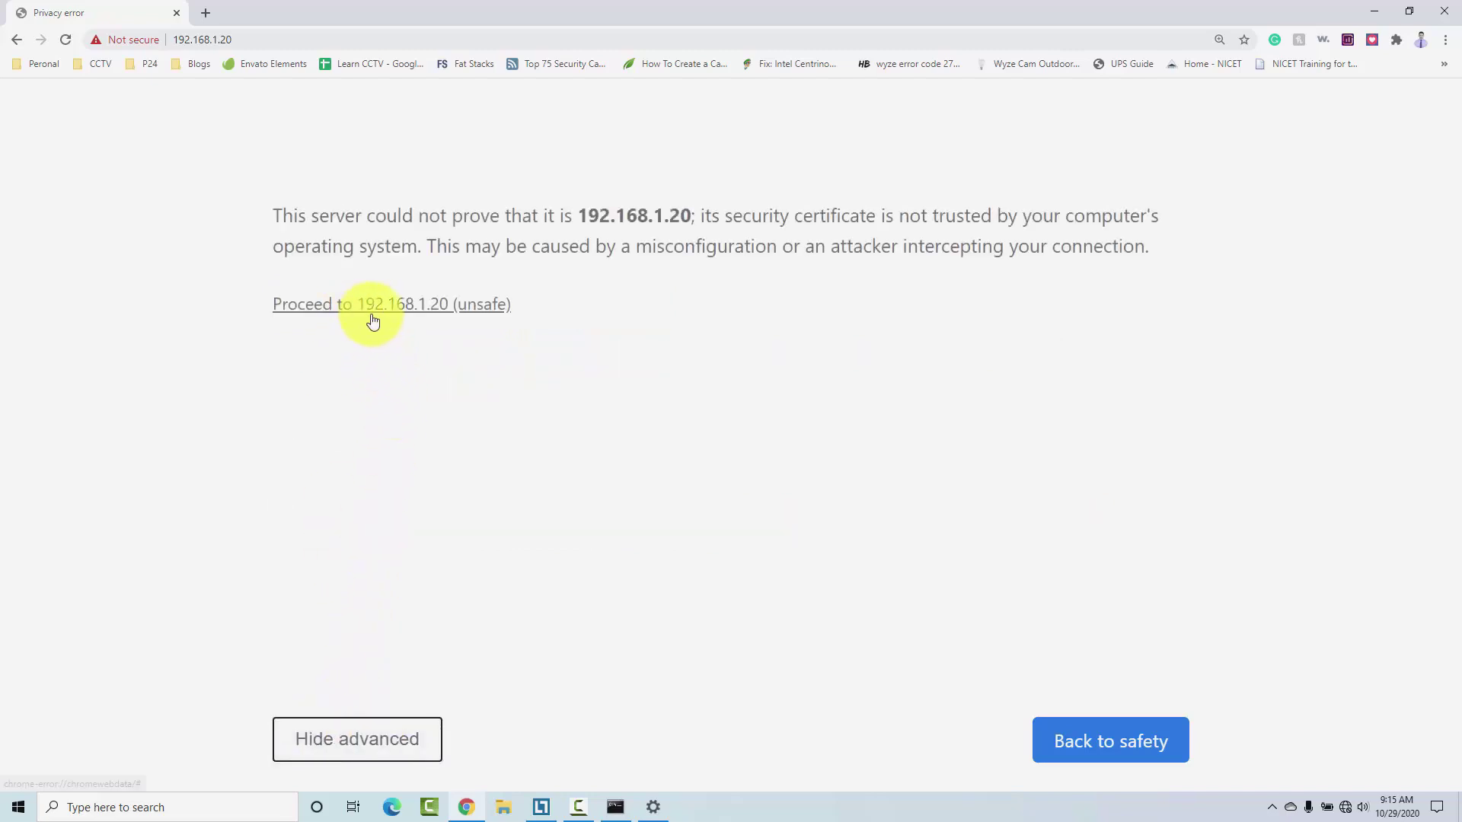
left_click(373, 315)
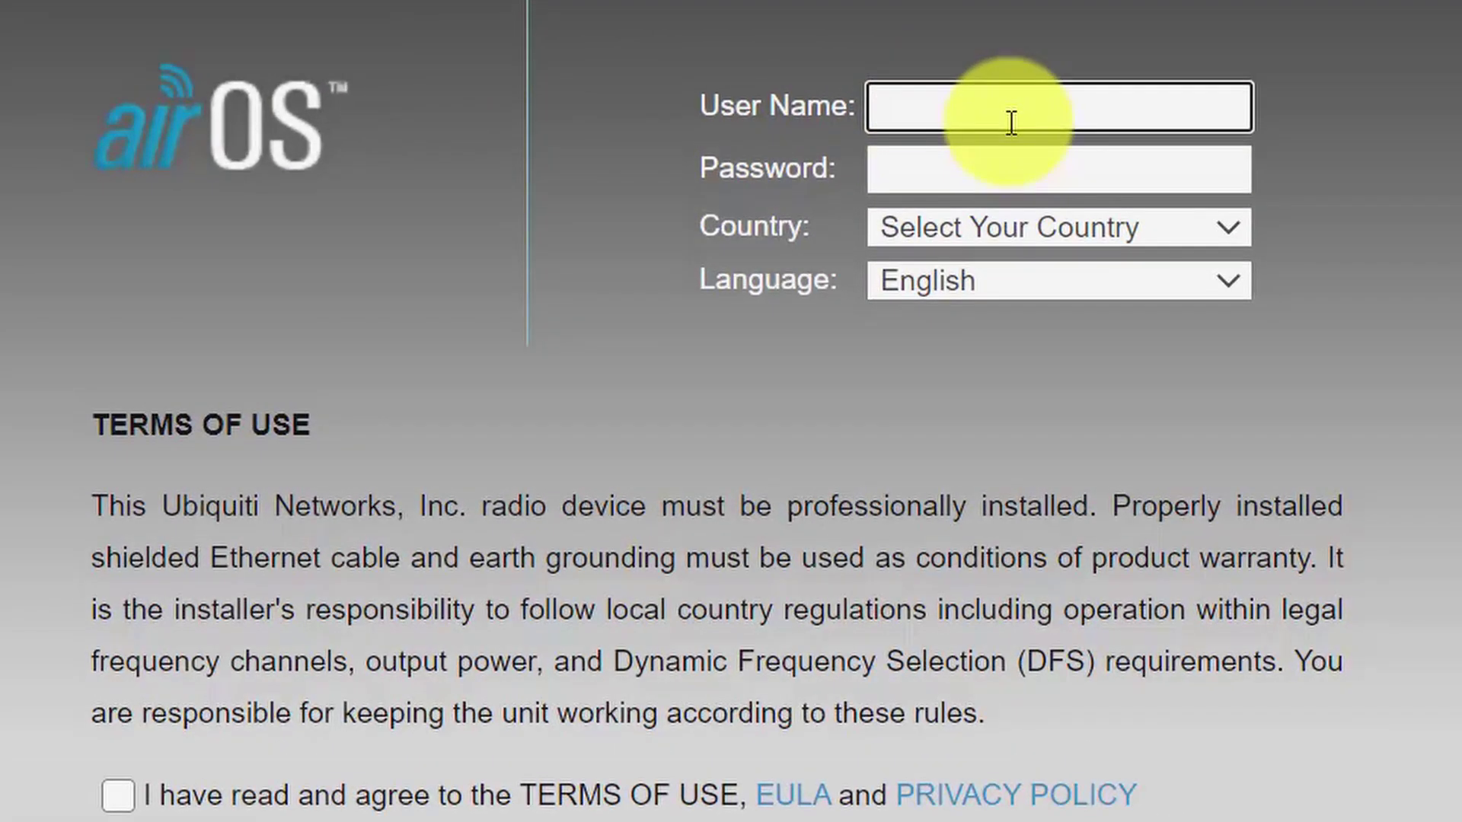
Step: Log in to airOS with the default user name and password, country United States, terms accepted
type("ubnt")
left_click(967, 172)
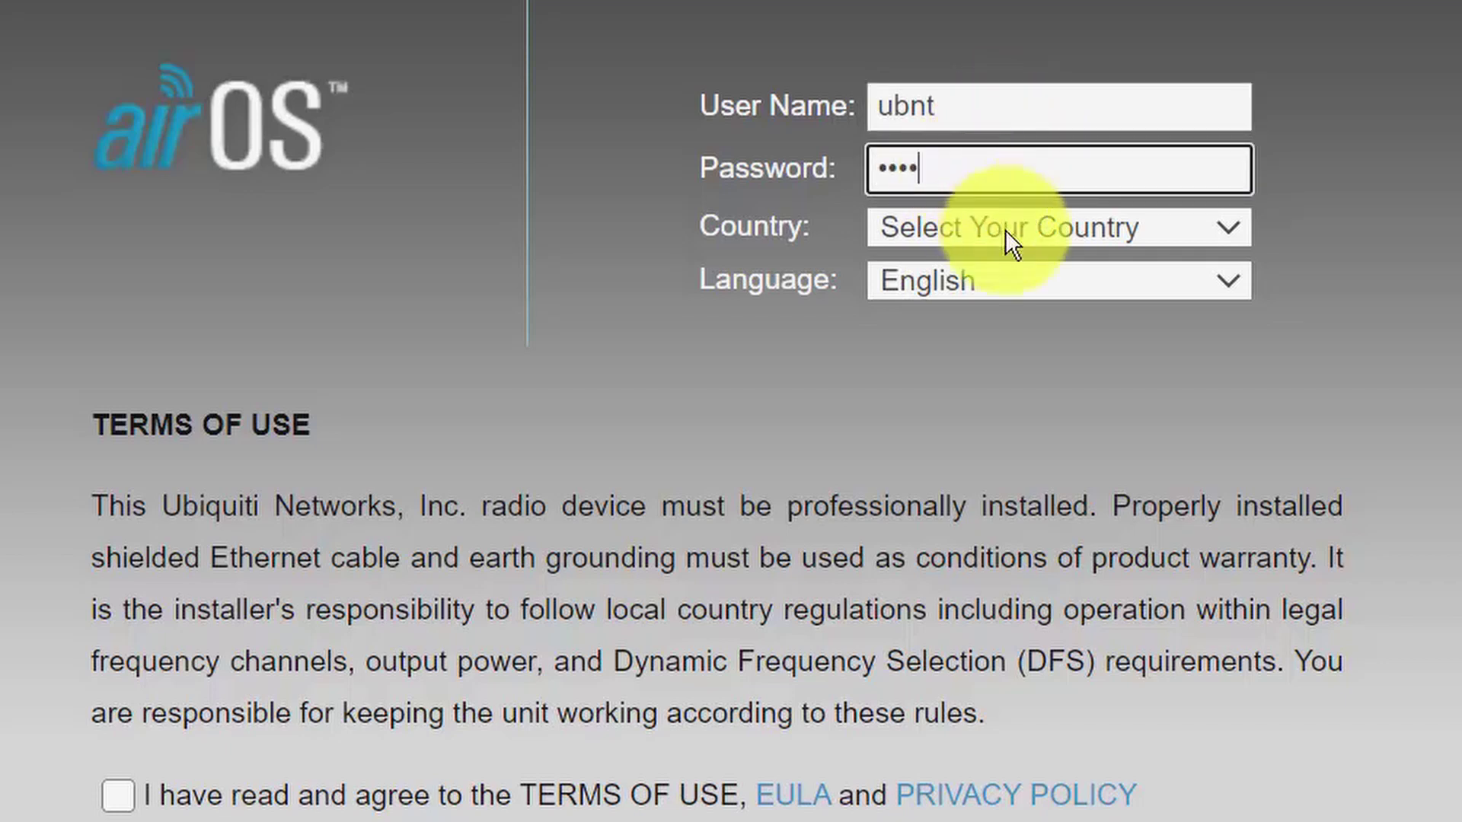
left_click(1086, 221)
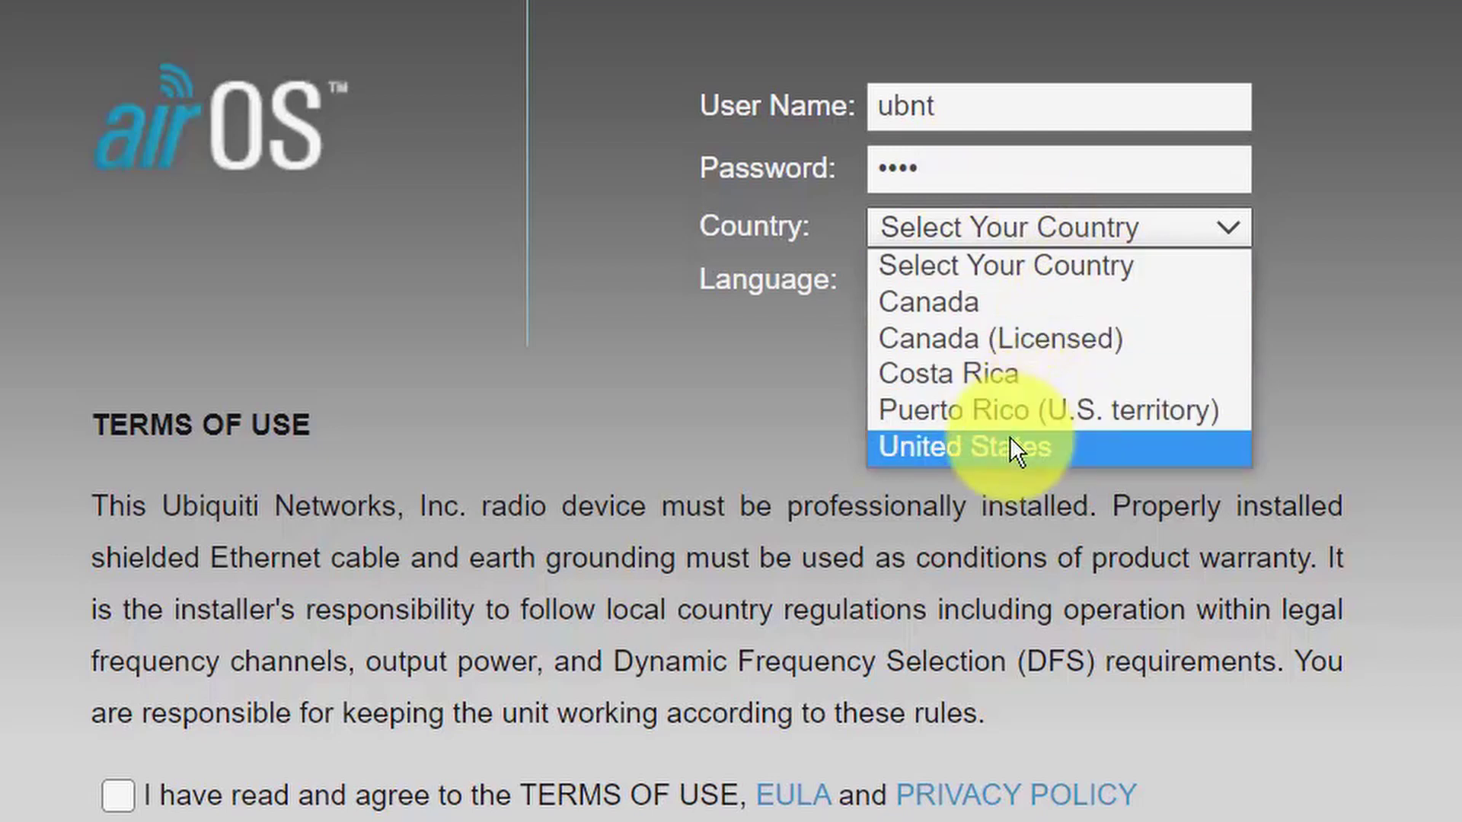
left_click(1012, 441)
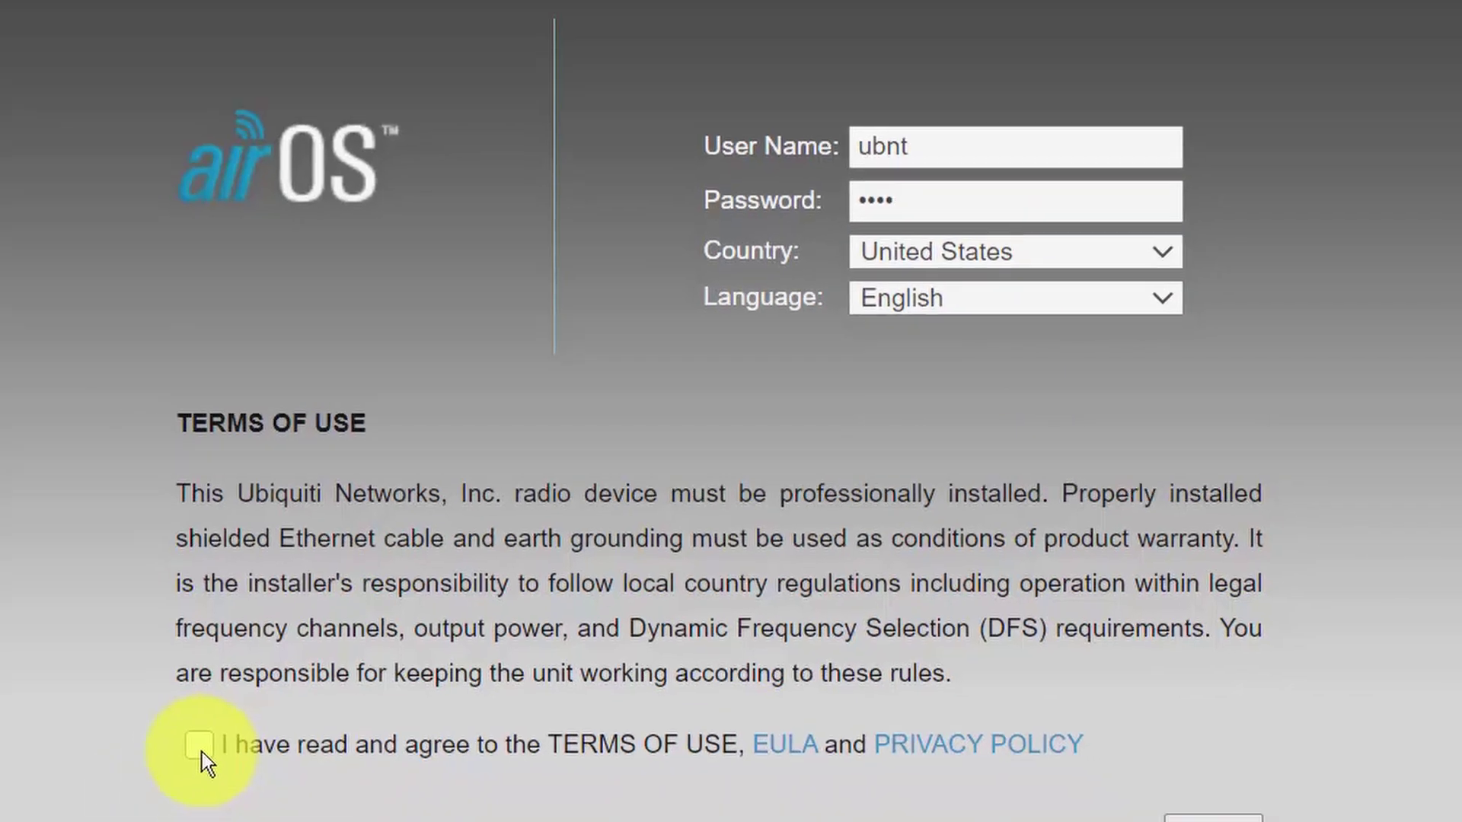
left_click(118, 796)
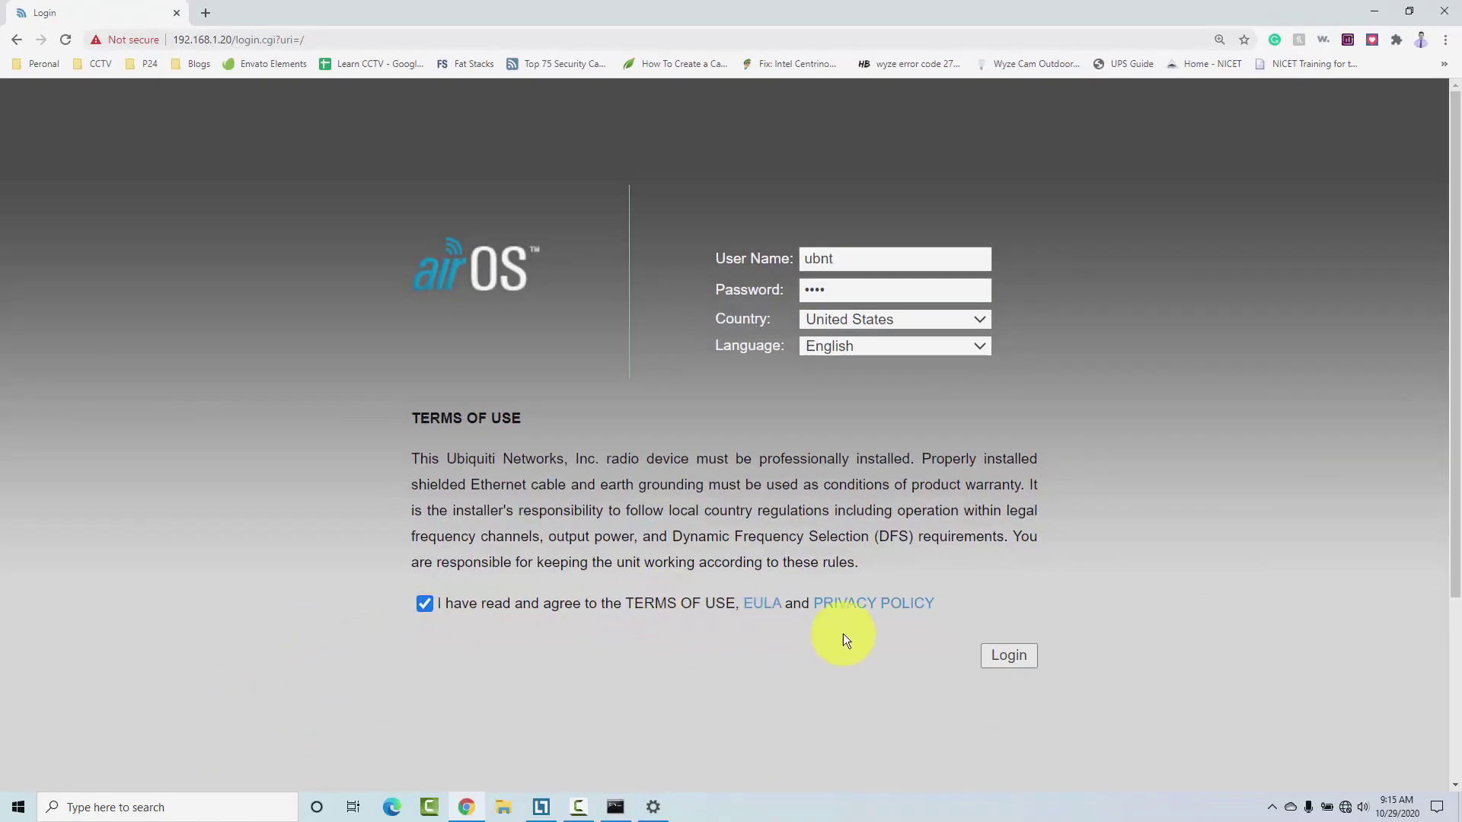
left_click(1015, 664)
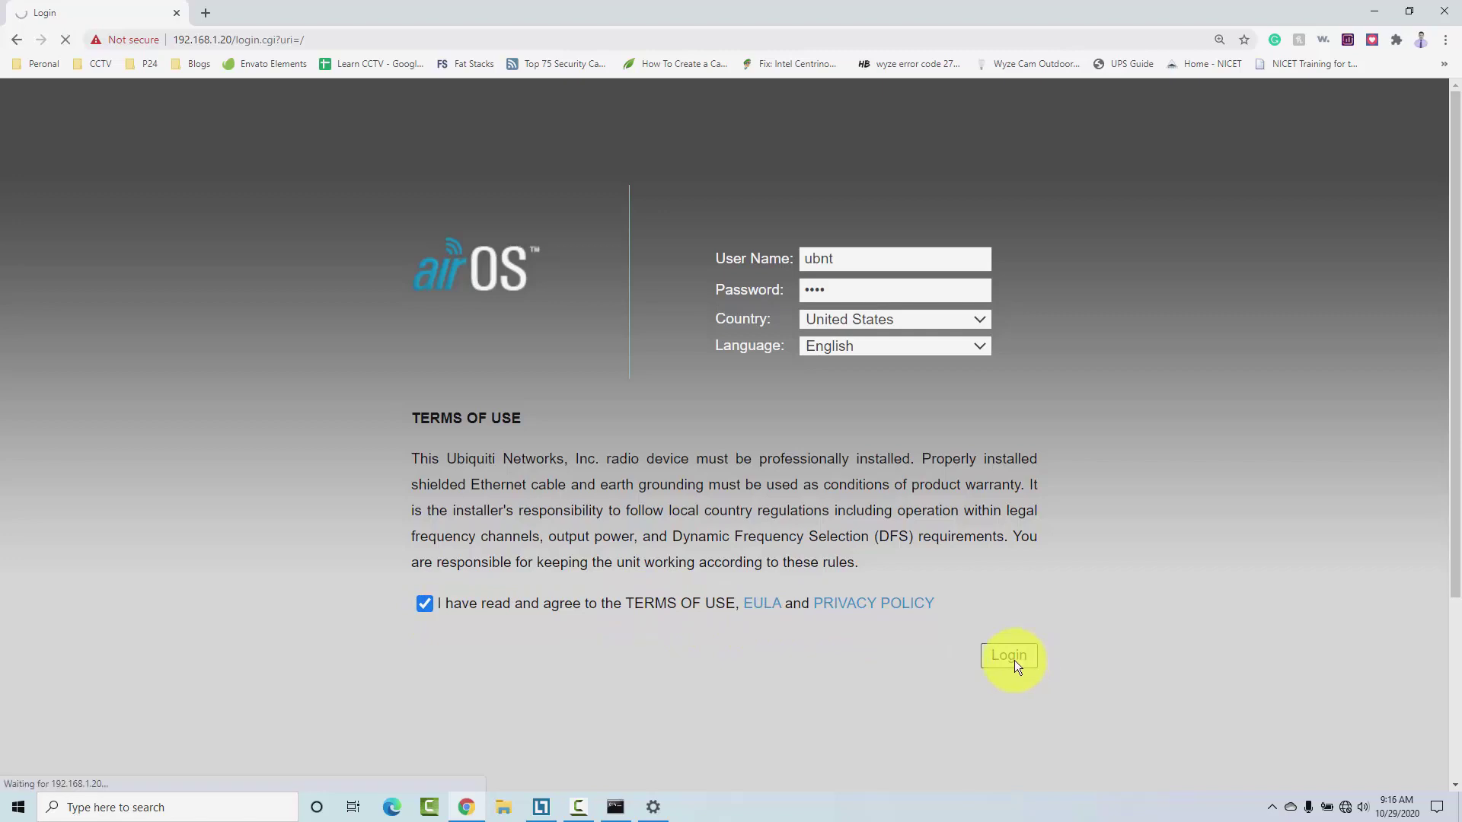